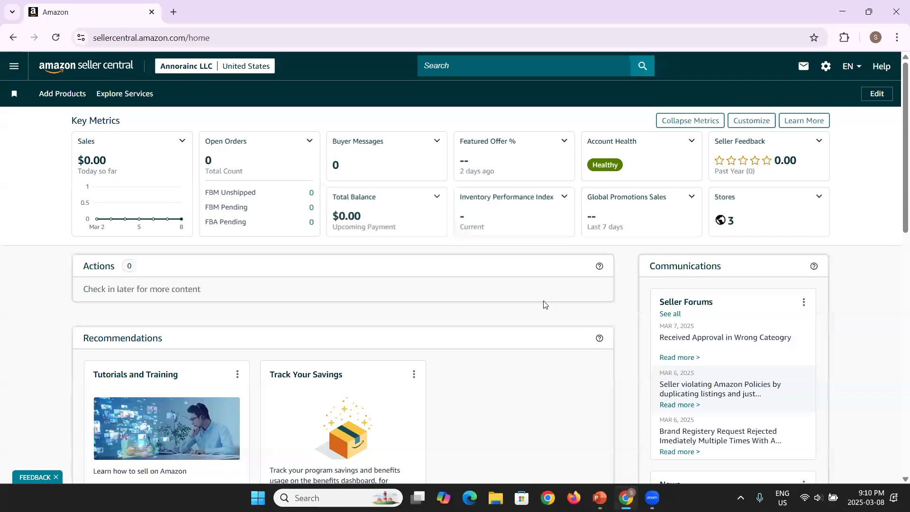
Step: Show slide 4, 'How to Create FBA Shipments', in PowerPoint, then return to Seller Central
left_click(600, 498)
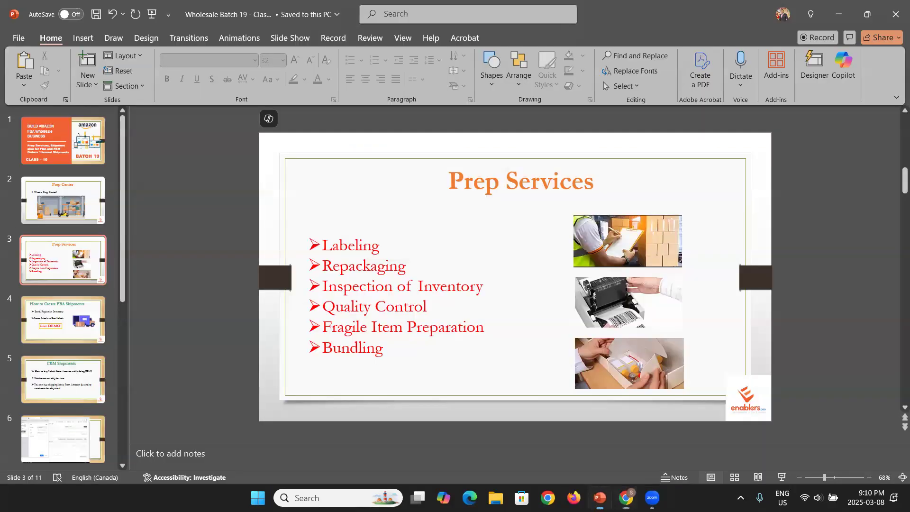
key("Down")
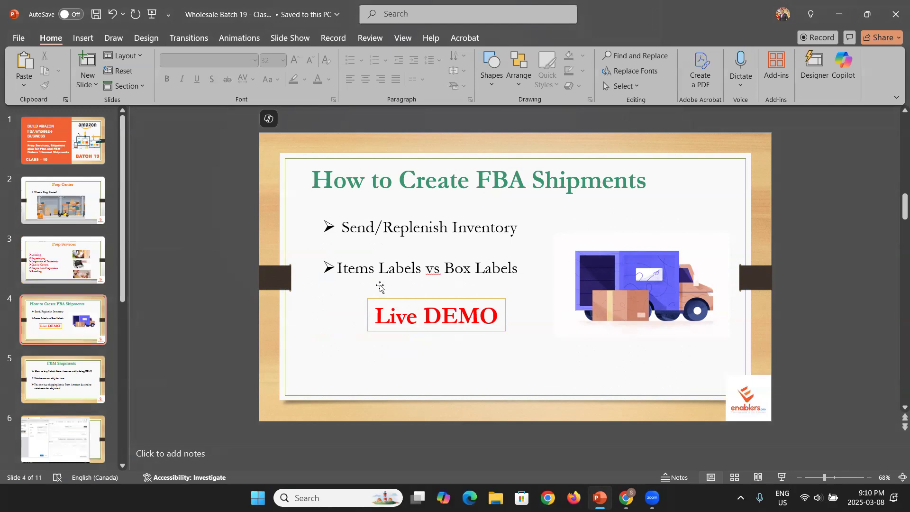
key("Up")
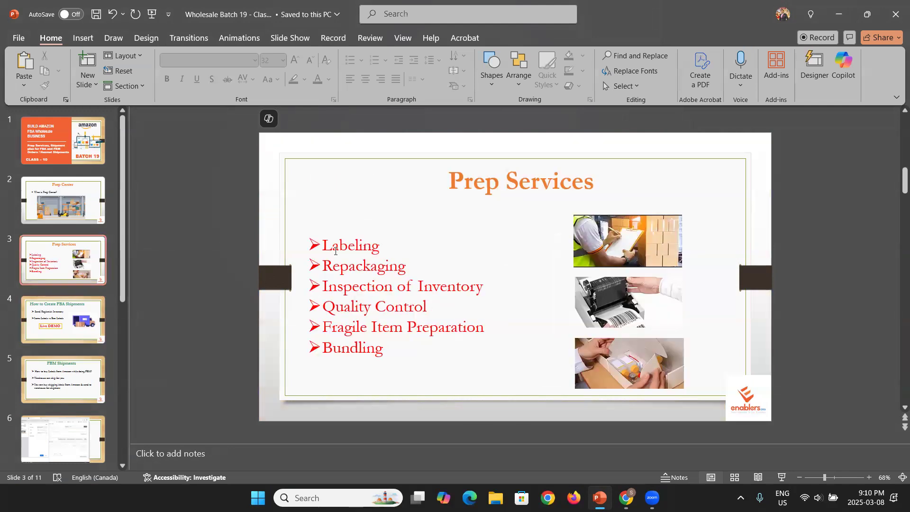
key("Down")
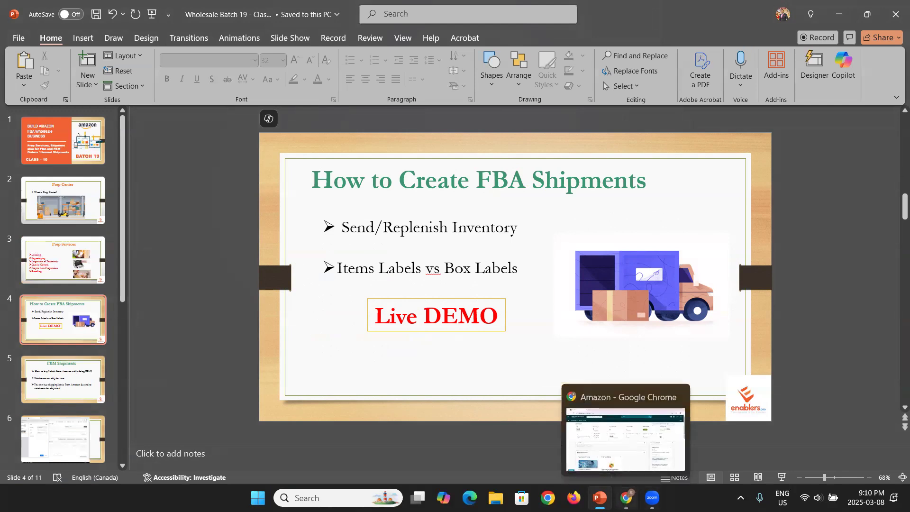
left_click(626, 498)
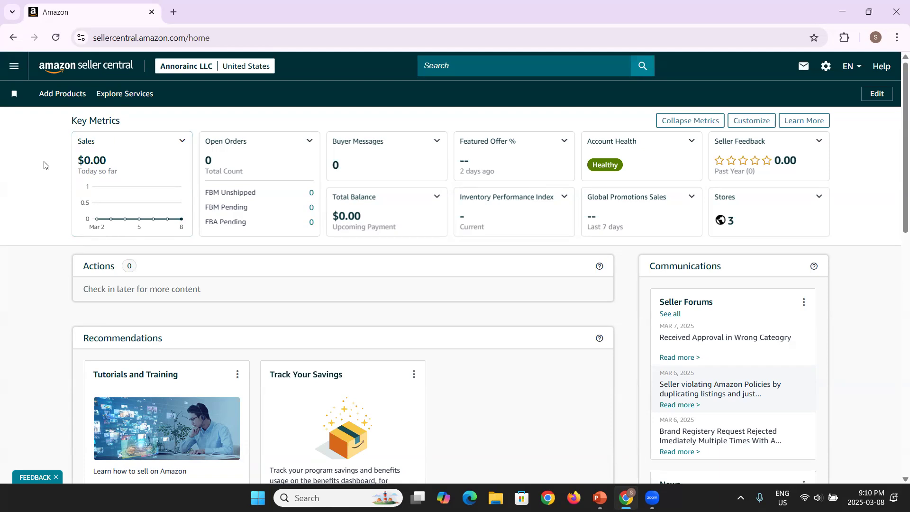
Step: Go to Inventory > Manage All Inventory and scroll to the two out-of-stock Lakeshore listings
left_click(11, 71)
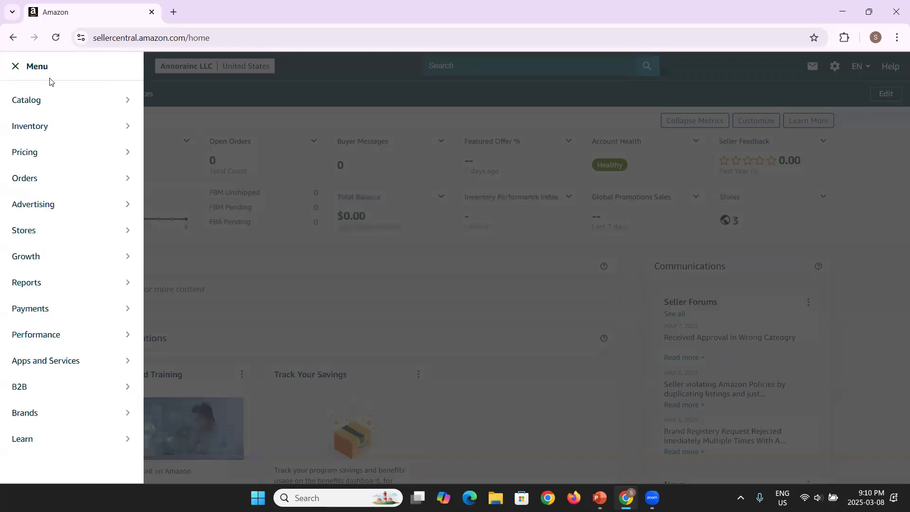
mouse_move(57, 126)
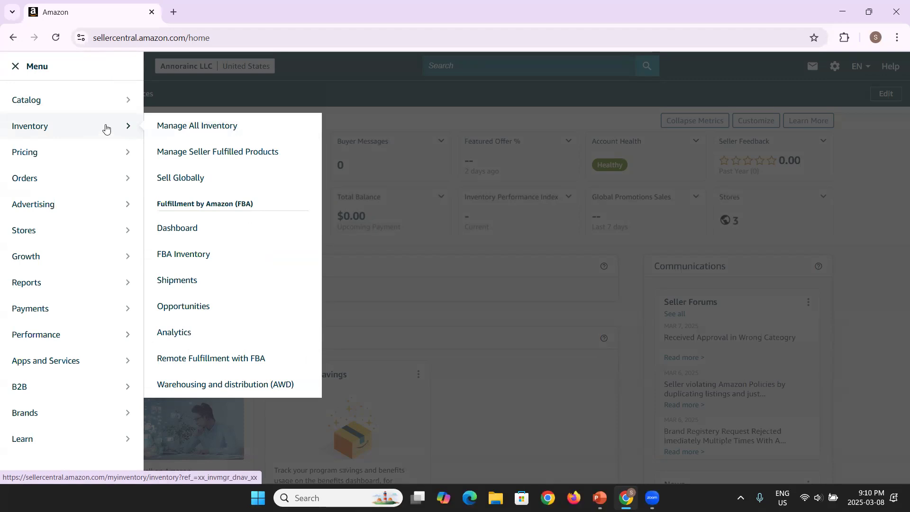
left_click(269, 127)
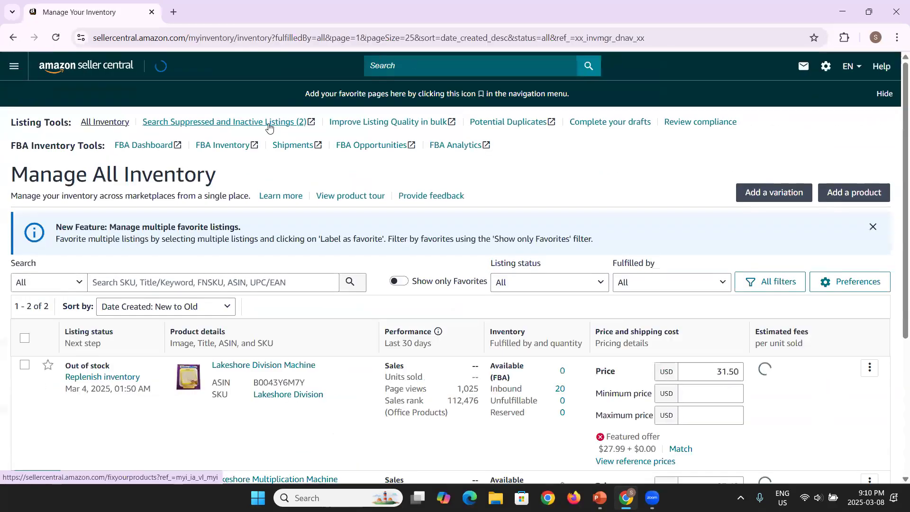
scroll(269, 127, "down", 1)
scroll(269, 126, "down", 1)
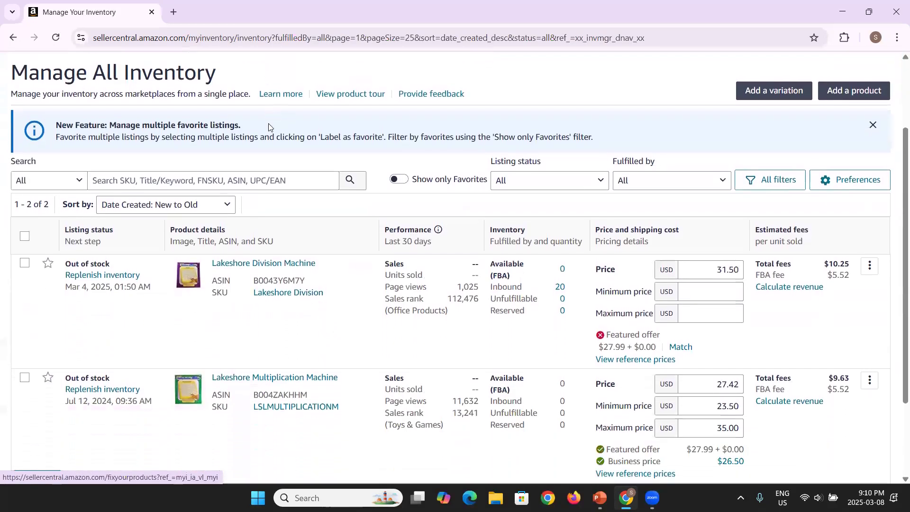
scroll(268, 123, "down", 1)
scroll(269, 124, "down", 1)
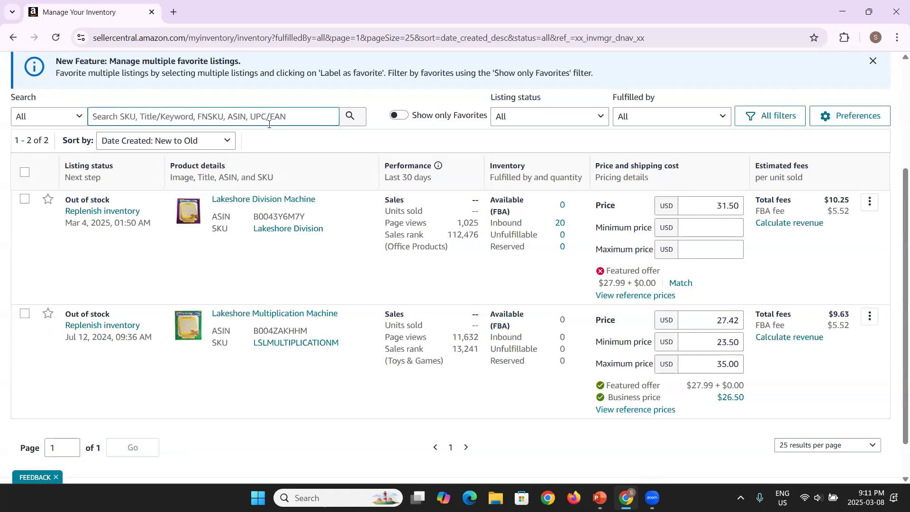
scroll(286, 366, "down", 1)
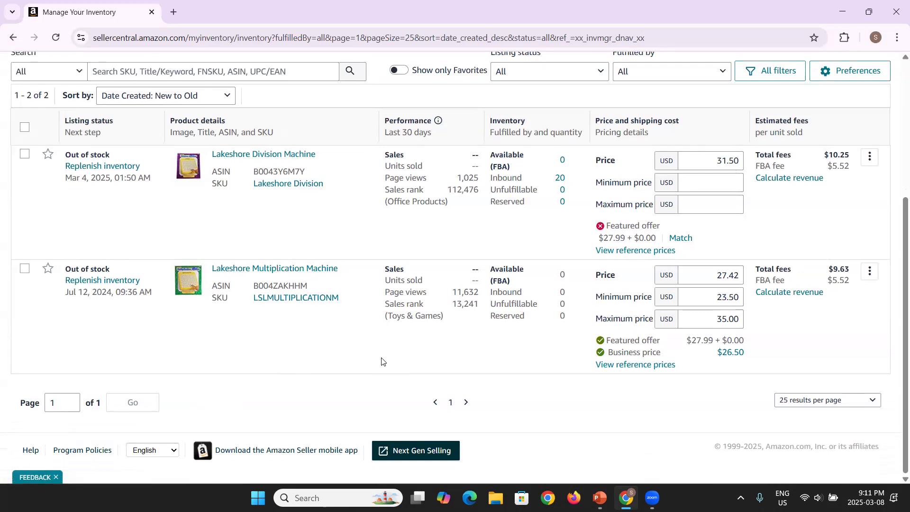
Step: Choose Print item labels for the Lakeshore Multiplication Machine listing
left_click(869, 278)
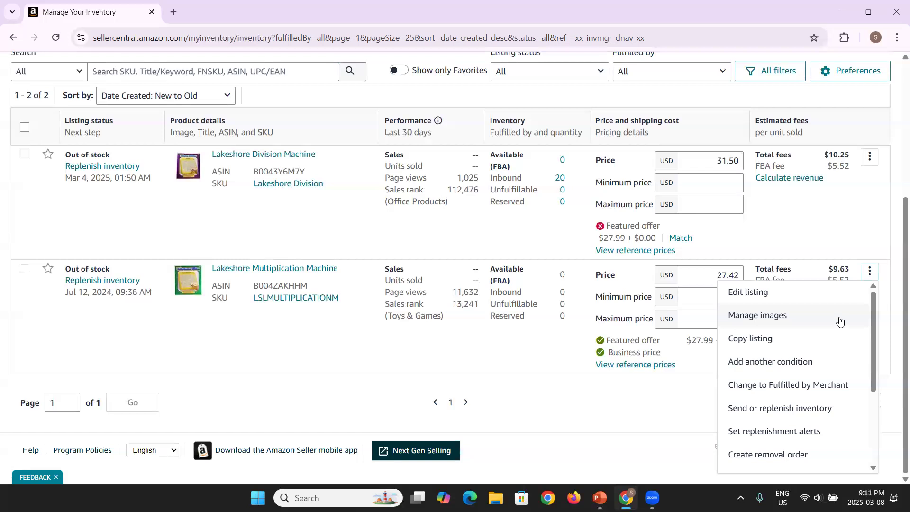
scroll(813, 389, "down", 1)
scroll(812, 388, "down", 2)
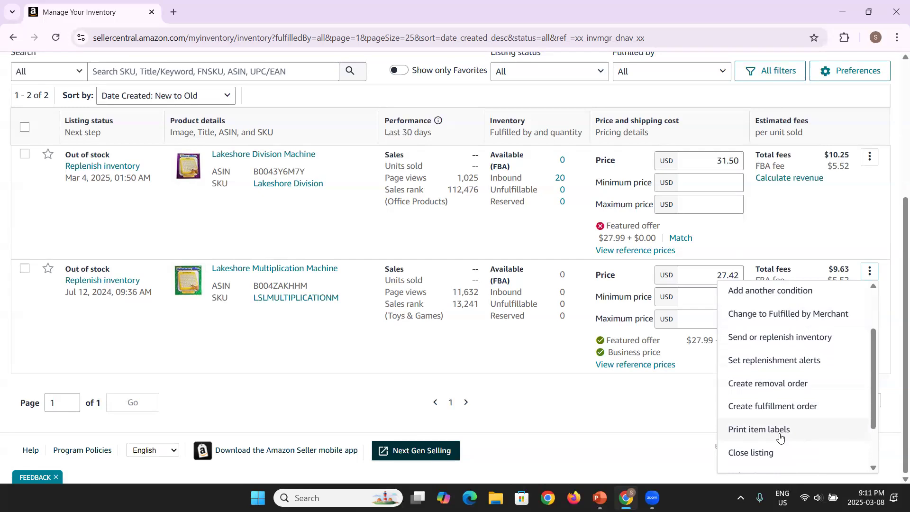
left_click(780, 436)
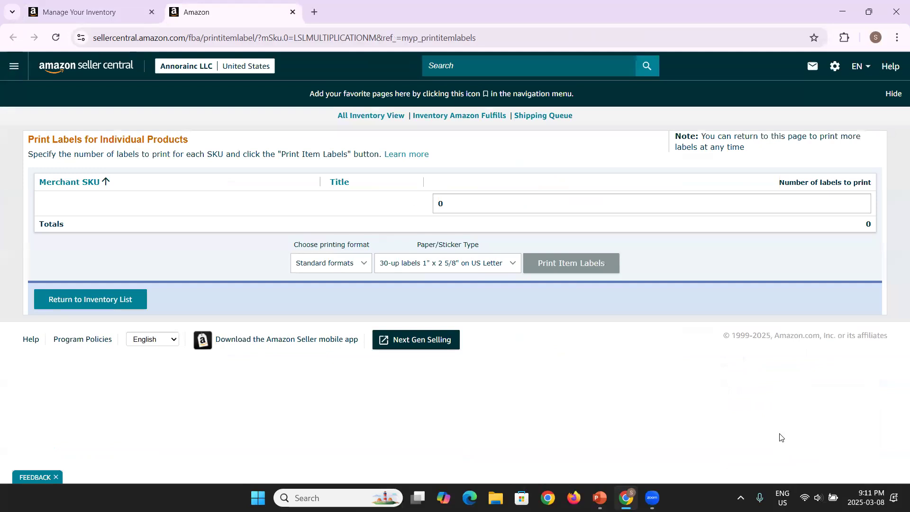
Step: Request 20 item labels and acknowledge the barcode-covering reminder
left_click(681, 209)
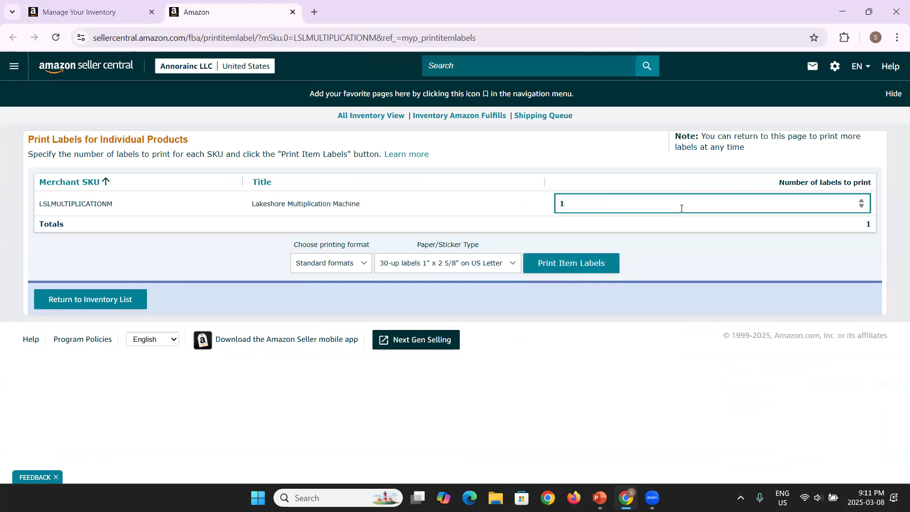
key("BackSpace")
type("20")
left_click(570, 271)
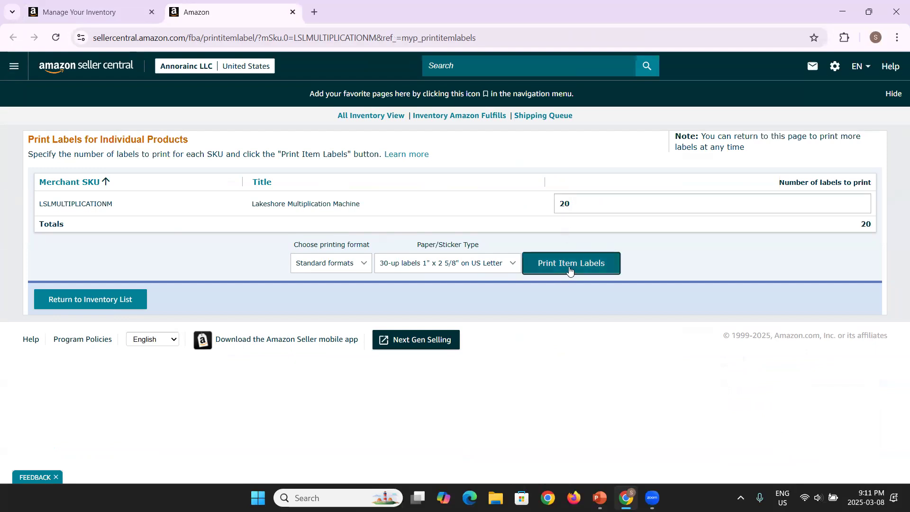
left_click(558, 155)
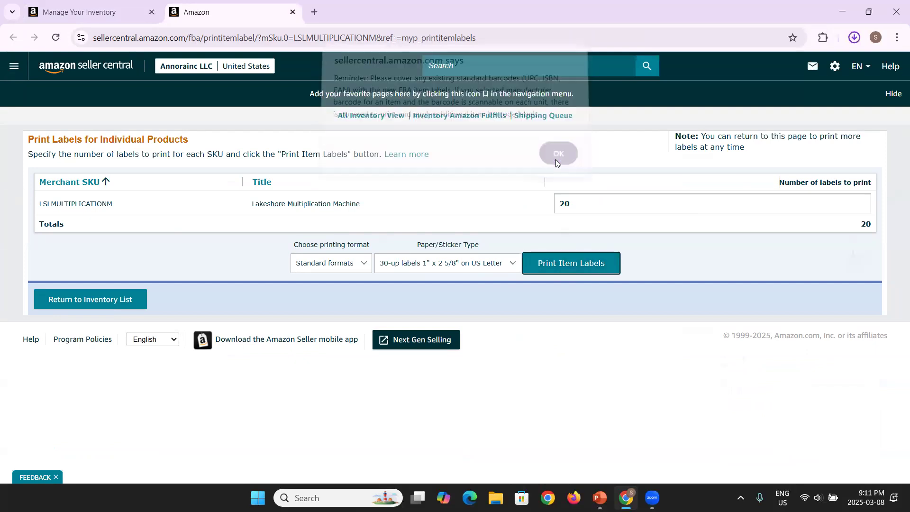
Step: Open the downloaded label PDF in a maximized Acrobat window, skipping its prompt and print dialog
left_click(727, 74)
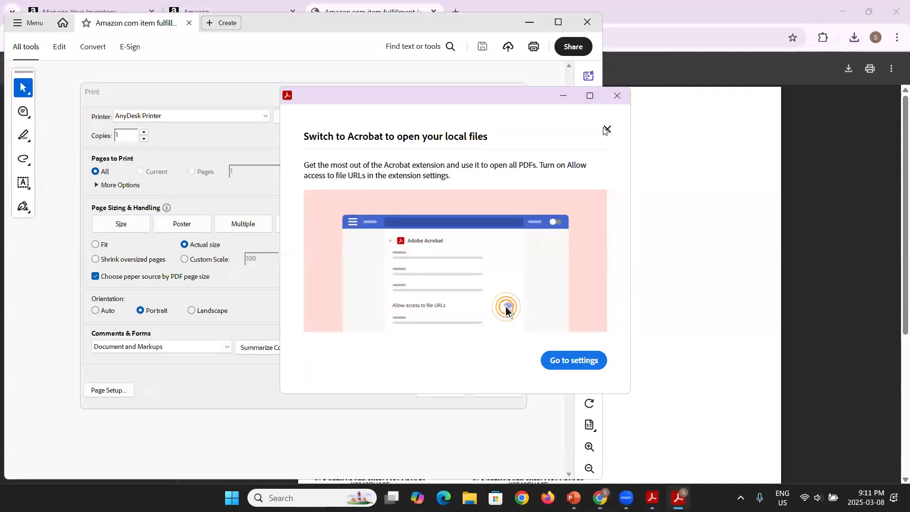
left_click(607, 129)
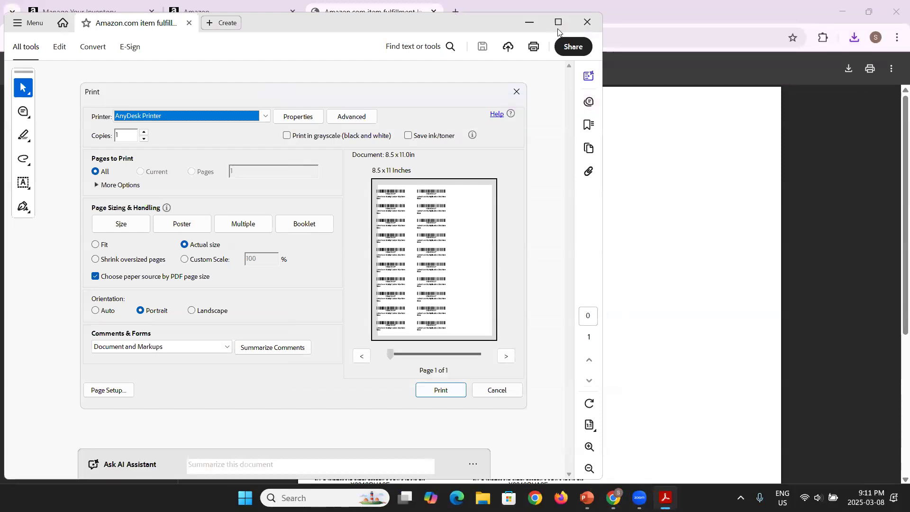
left_click(488, 389)
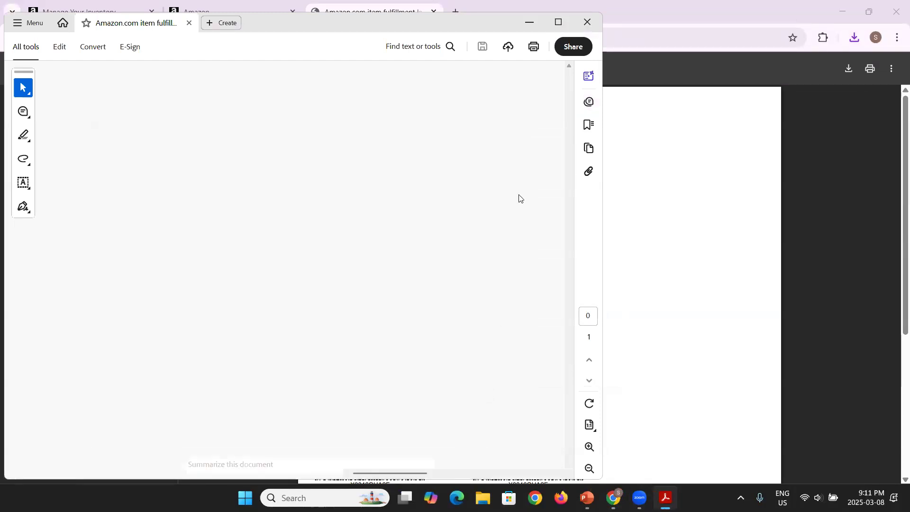
left_click(558, 22)
Step: Review the one-page label PDF with side panels closed, then close Acrobat
scroll(443, 217, "up", 4)
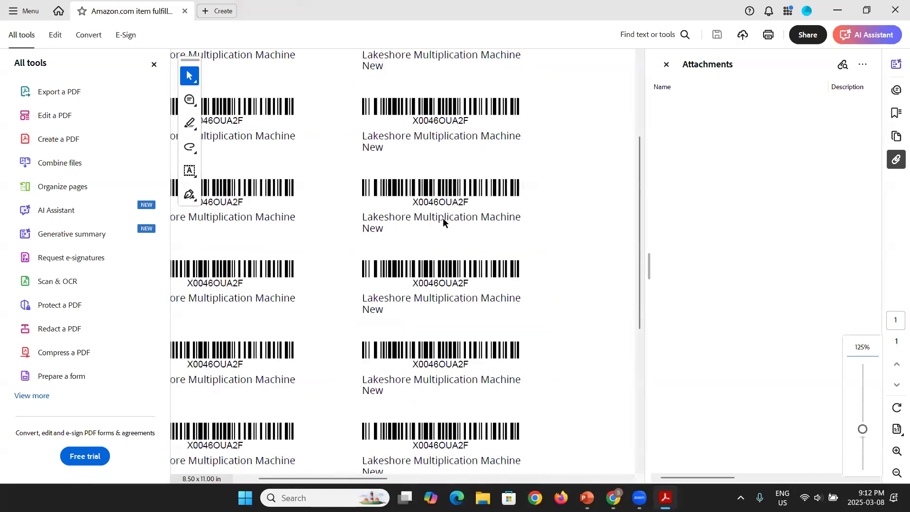
left_click(154, 64)
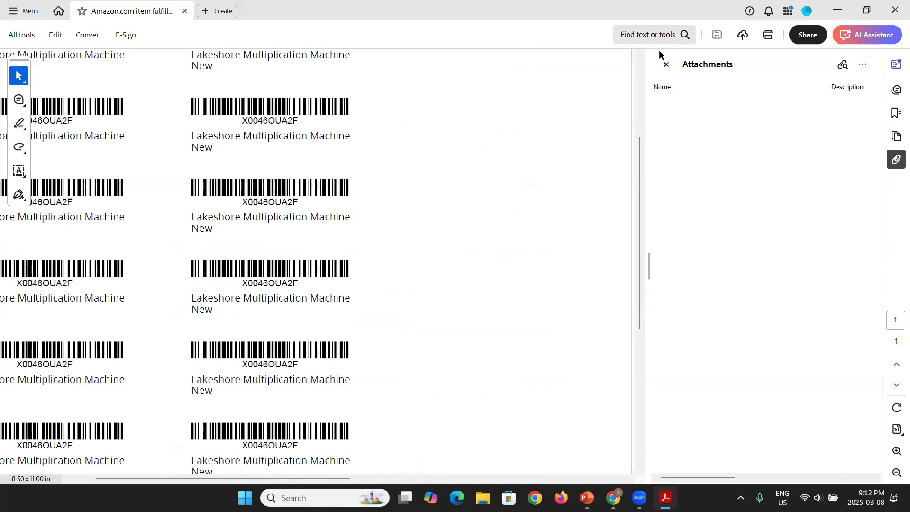
left_click(666, 64)
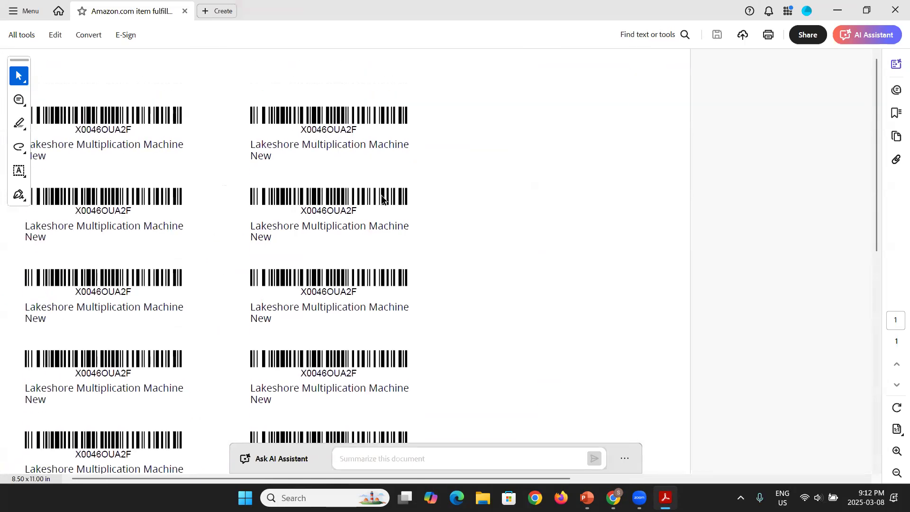
scroll(382, 198, "down", 10)
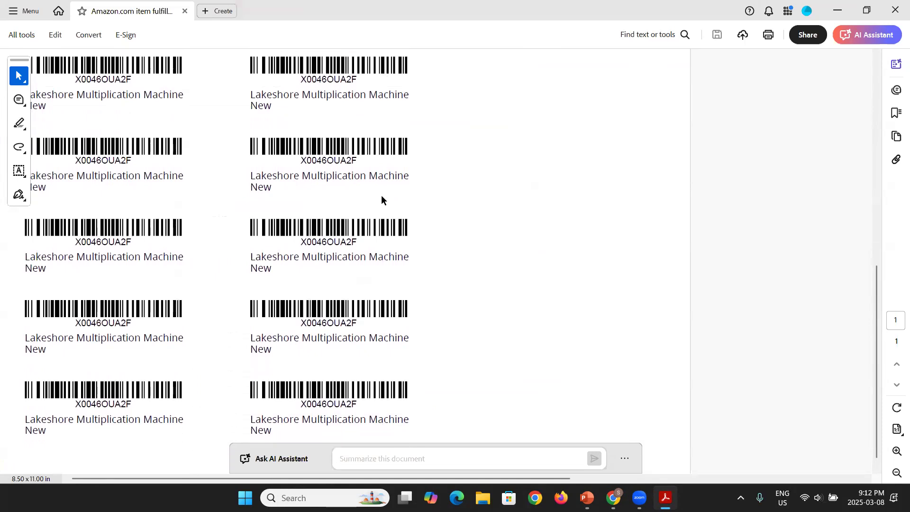
scroll(382, 200, "down", 1)
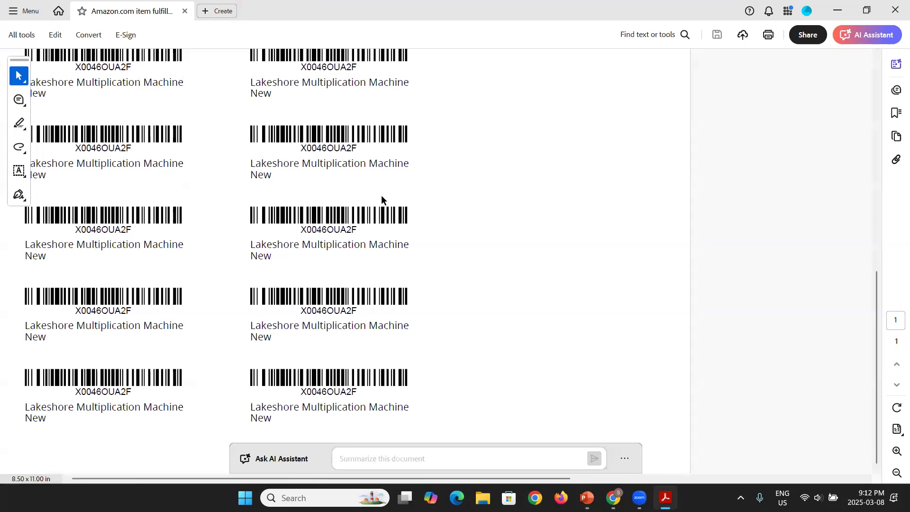
scroll(381, 195, "up", 3)
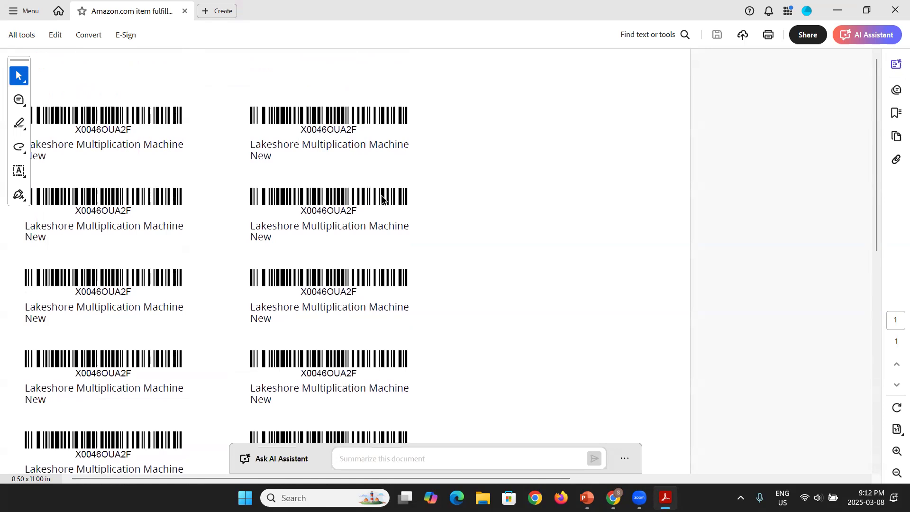
scroll(381, 196, "down", 2)
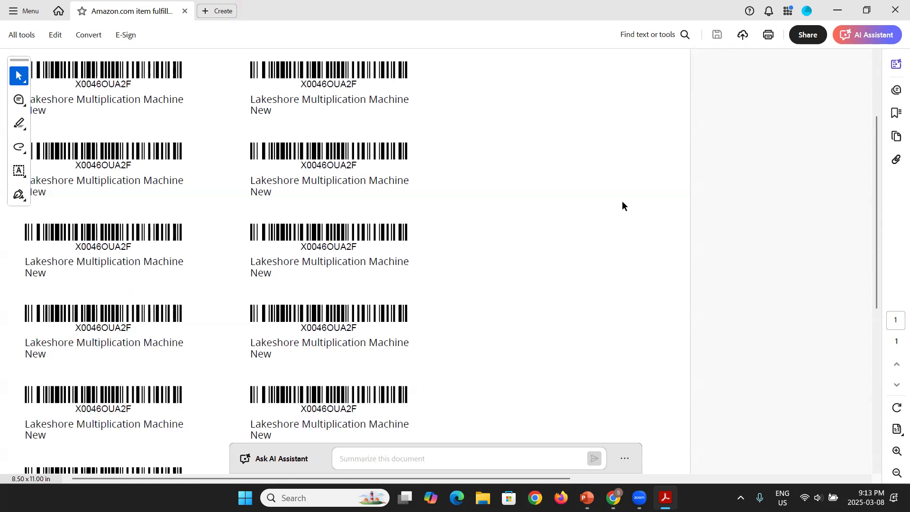
left_click(895, 10)
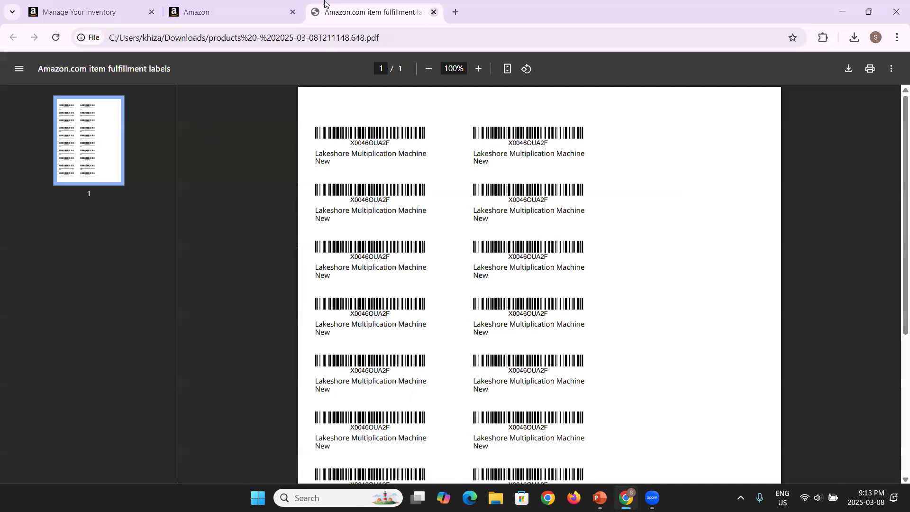
Step: Close both label tabs and choose Send or replenish inventory for the Multiplication Machine
left_click(433, 11)
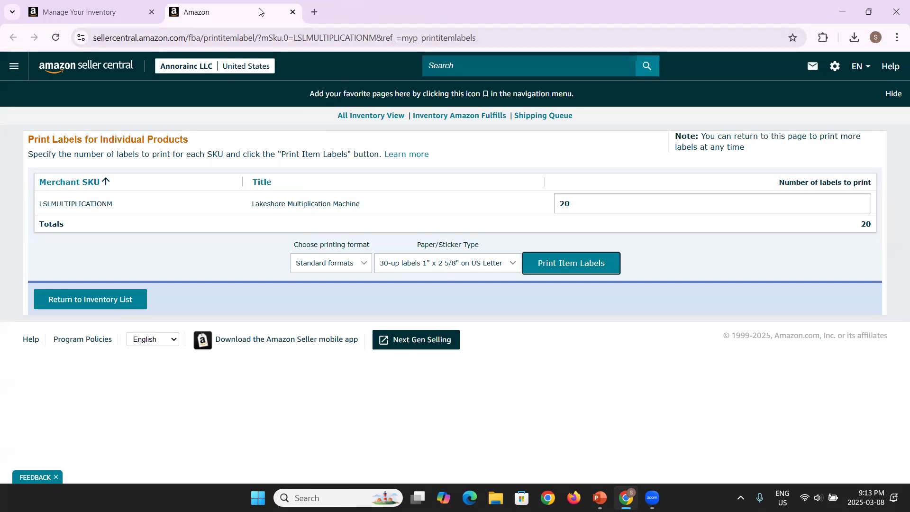
left_click(293, 11)
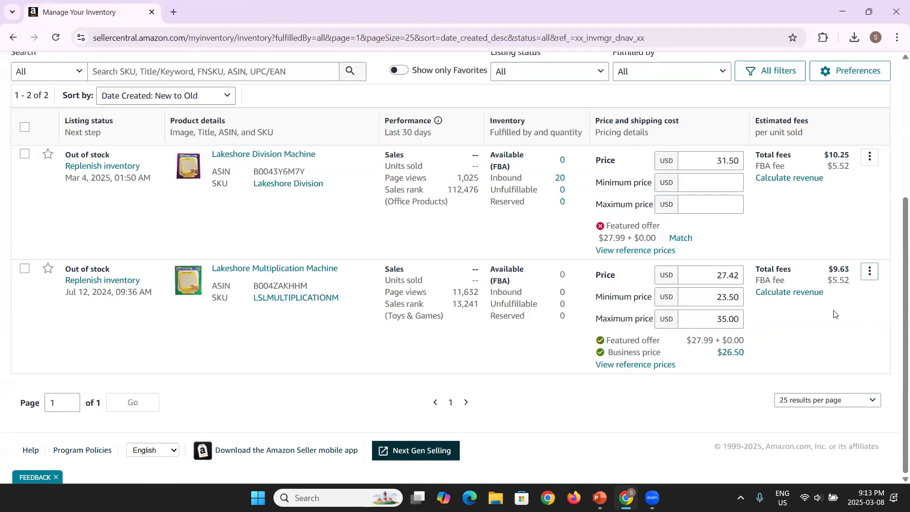
left_click(870, 276)
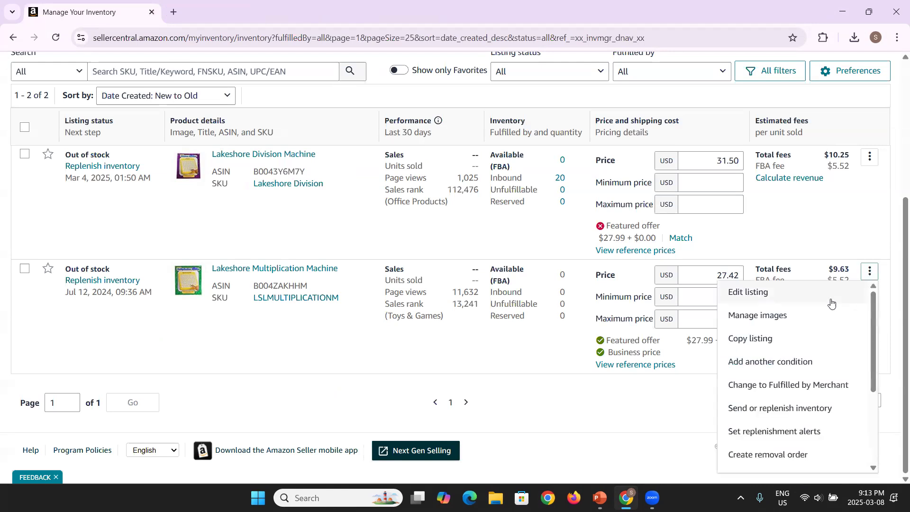
scroll(787, 394, "down", 1)
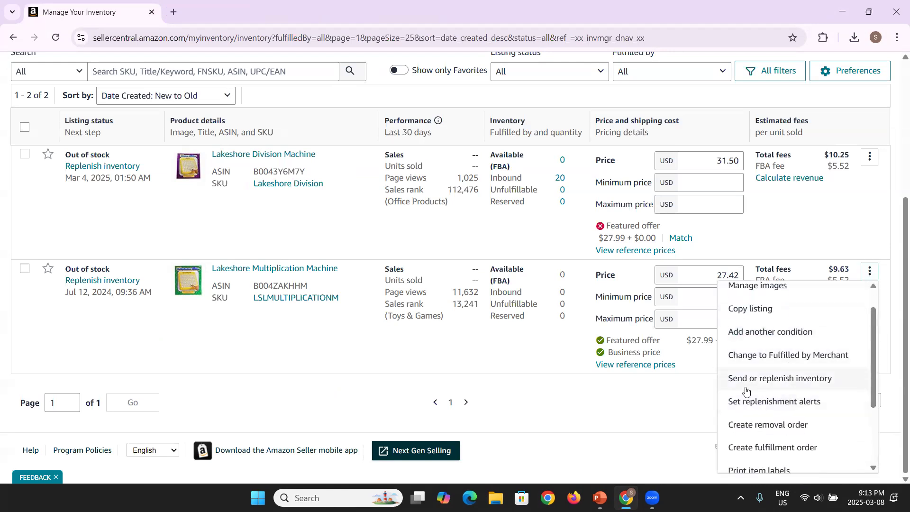
left_click(781, 388)
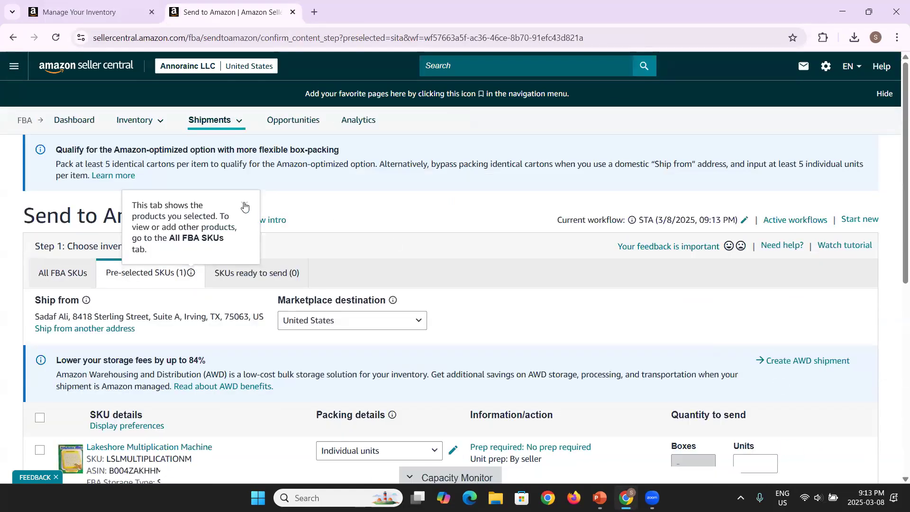
Step: Dismiss the pre-selected products tip and choose Ship from another address
left_click(245, 205)
left_click(202, 330)
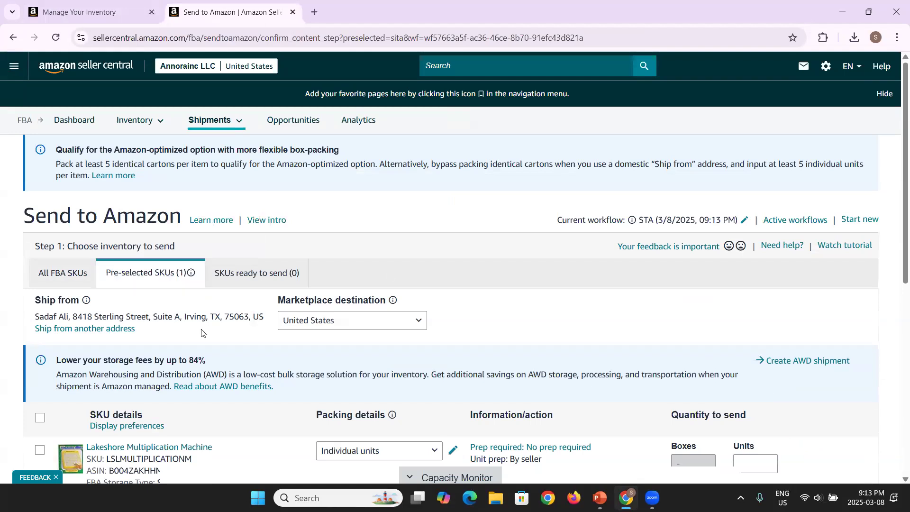
left_click(92, 329)
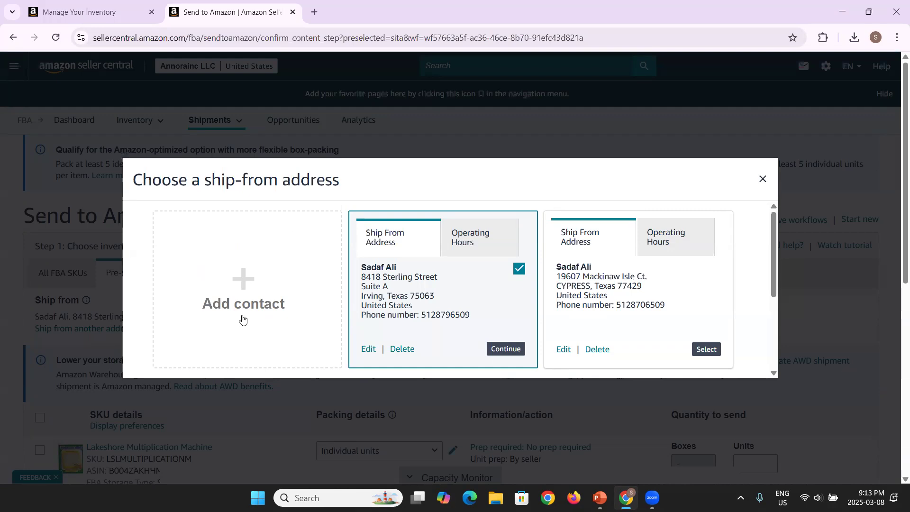
Step: Add a new United States ship-from contact with the company name and full name
left_click(247, 289)
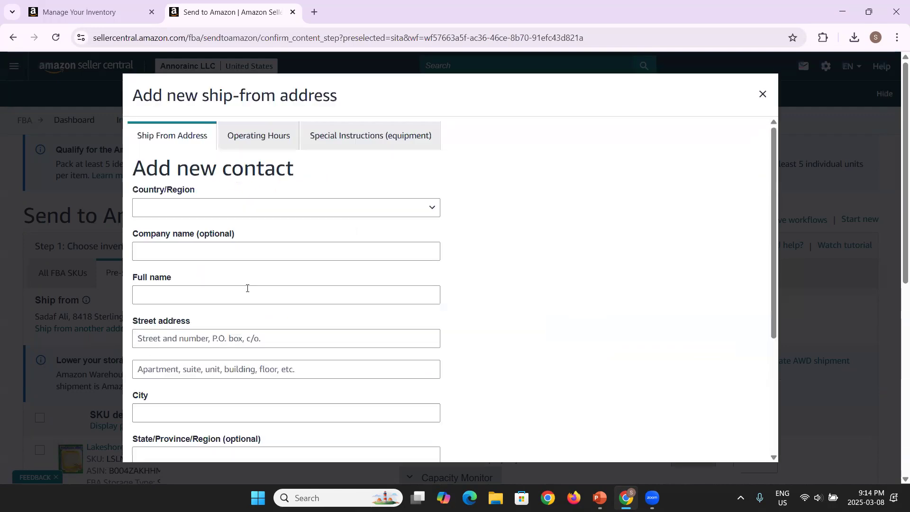
left_click(307, 213)
left_click(252, 247)
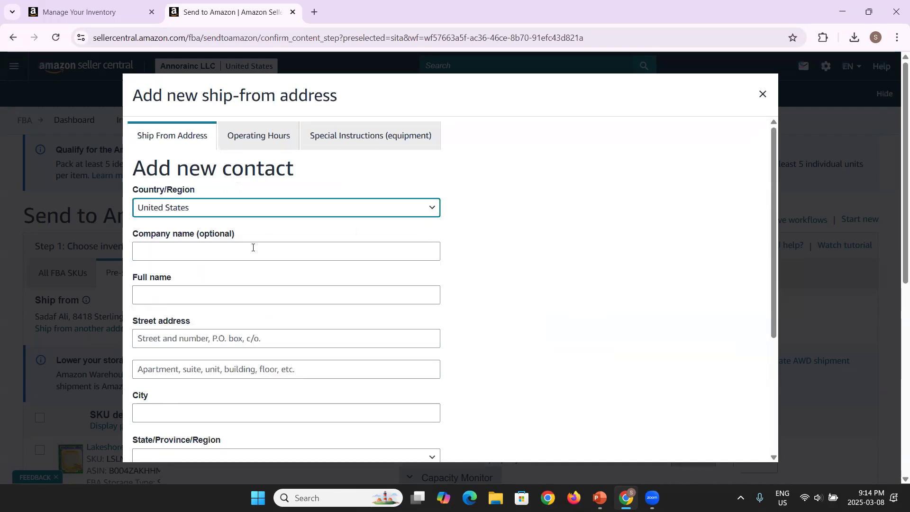
left_click(237, 254)
type("Ann")
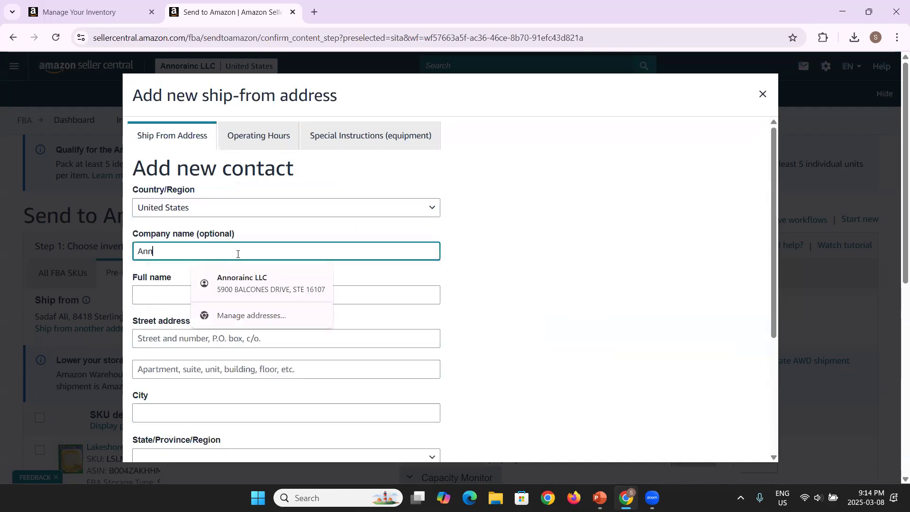
type("orainc LLC")
key("Tab")
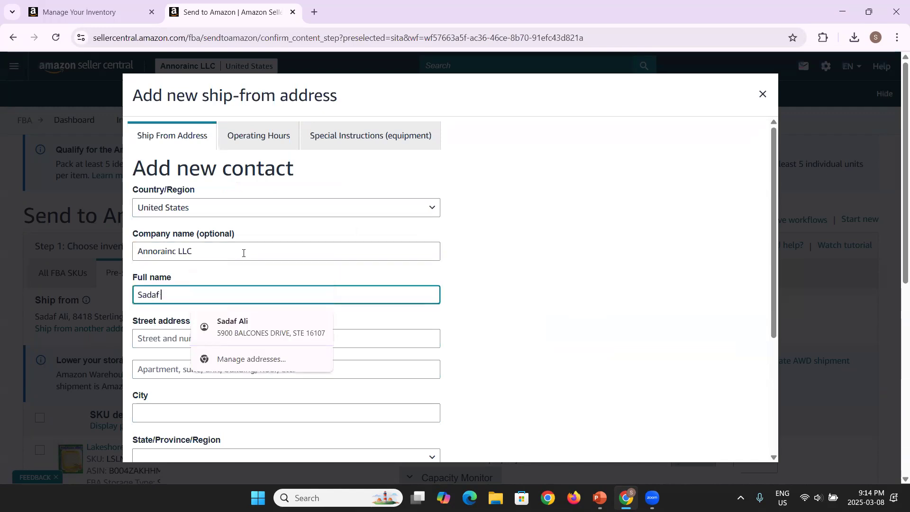
key("Tab")
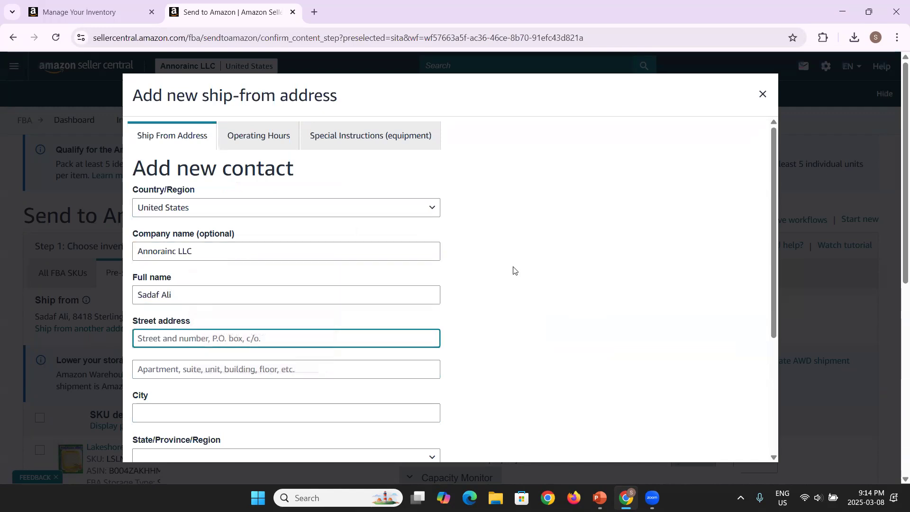
Step: Autofill the street address, enter the city, choose Texas, and save the contact
scroll(513, 269, "down", 3)
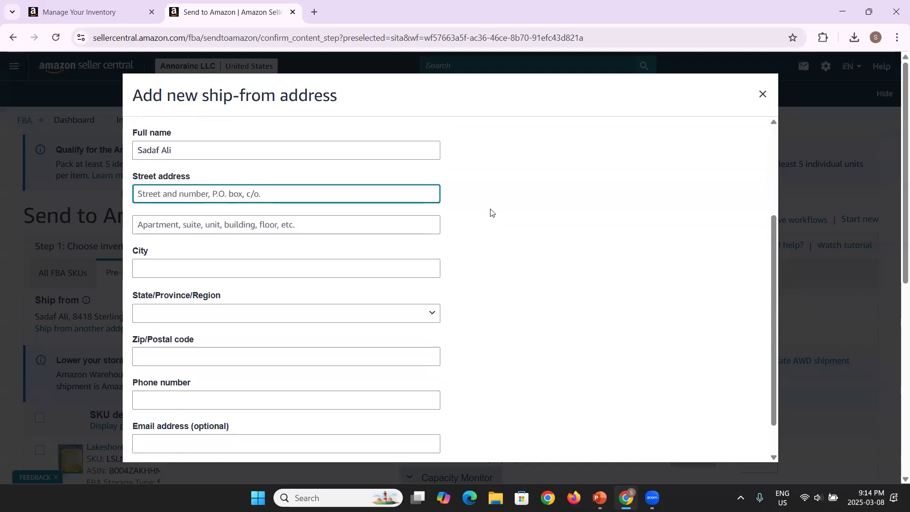
scroll(490, 213, "down", 1)
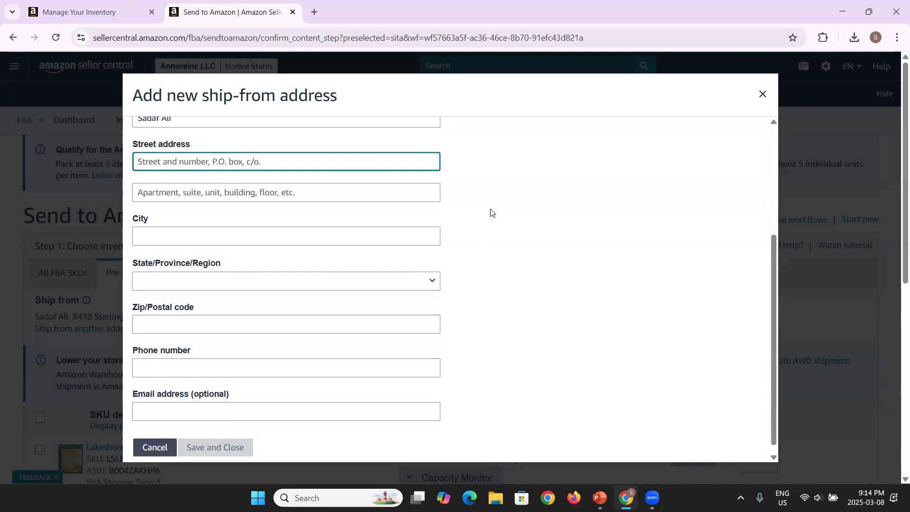
type("88")
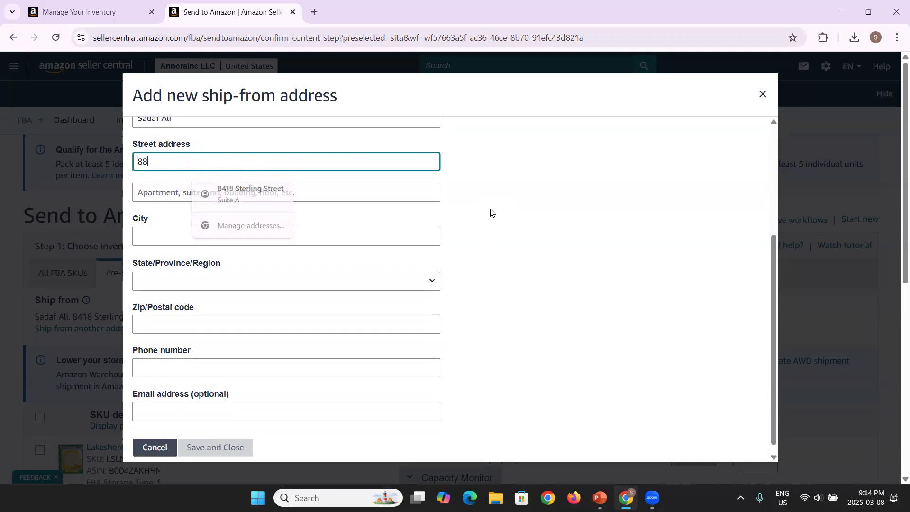
key("BackSpace")
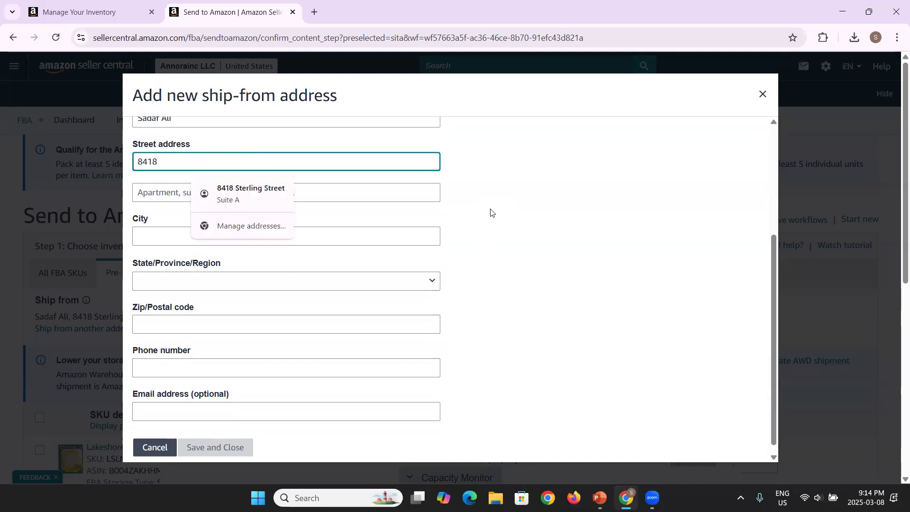
left_click(257, 193)
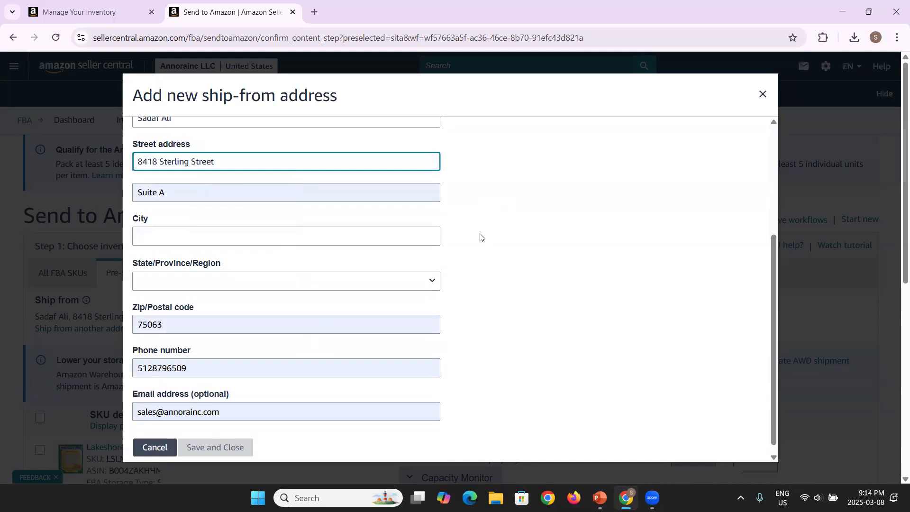
left_click(374, 239)
type("Irving")
key("Tab")
key("t")
key("Down")
key("Down")
key("Return")
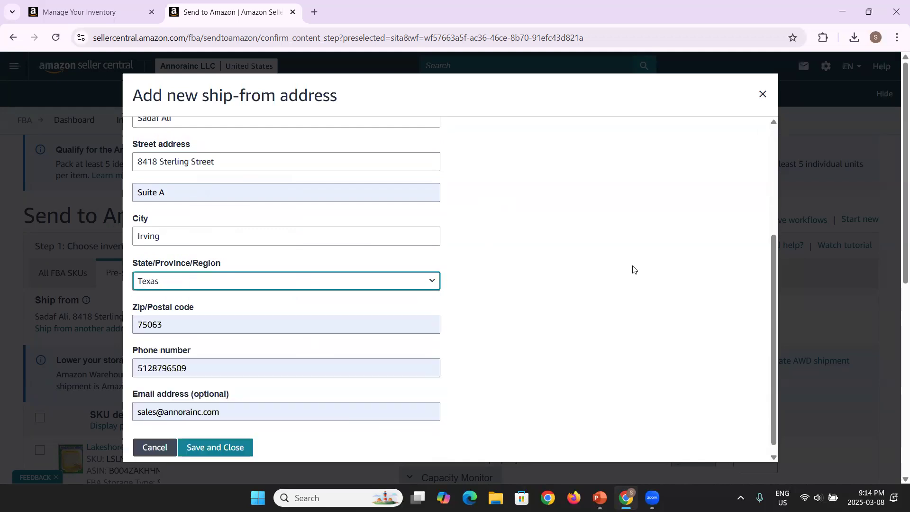
scroll(633, 270, "up", 4)
scroll(633, 269, "down", 4)
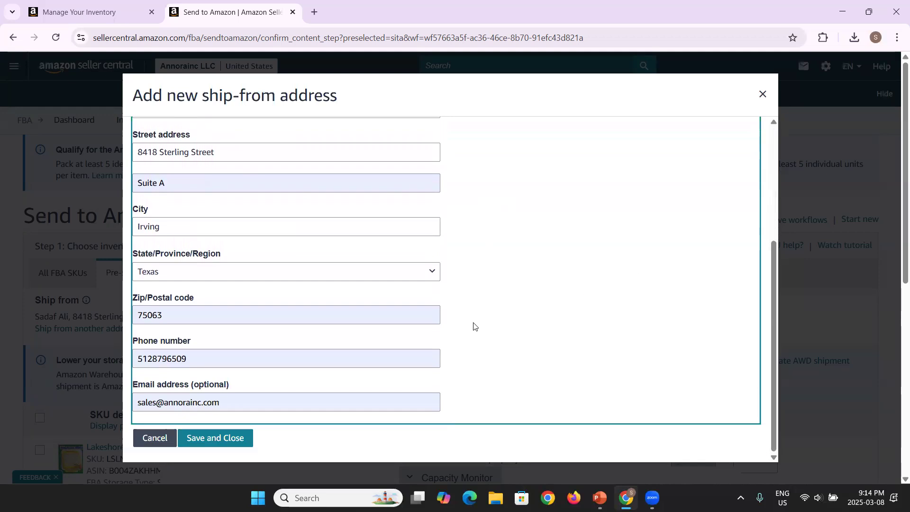
left_click(234, 438)
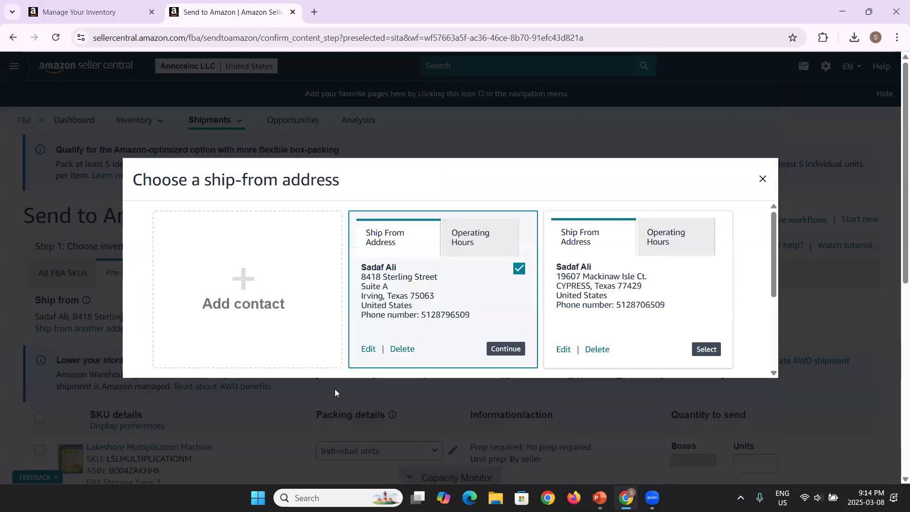
Step: Continue with the newly saved ship-from address
scroll(420, 307, "down", 2)
scroll(420, 307, "up", 2)
left_click(506, 349)
Step: Mark 20 units of the Multiplication Machine ready to pack and begin packing individual units
scroll(227, 346, "down", 1)
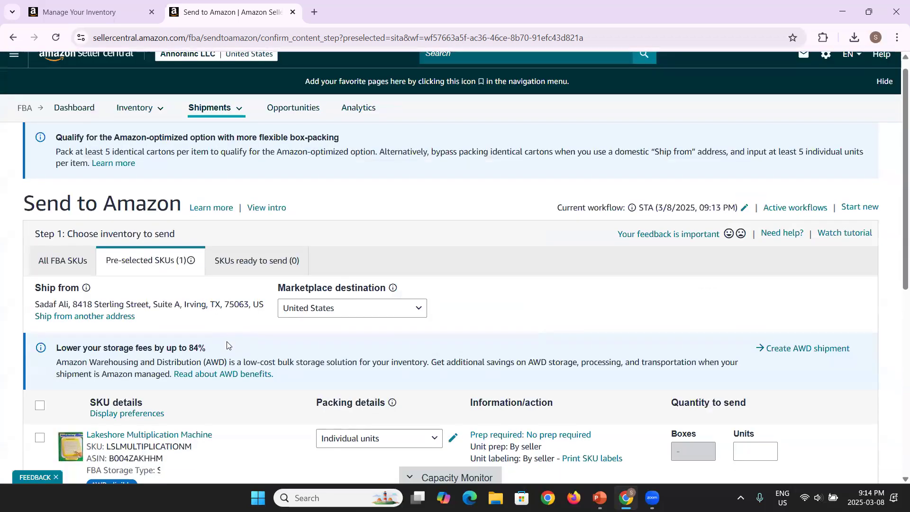
scroll(227, 346, "down", 1)
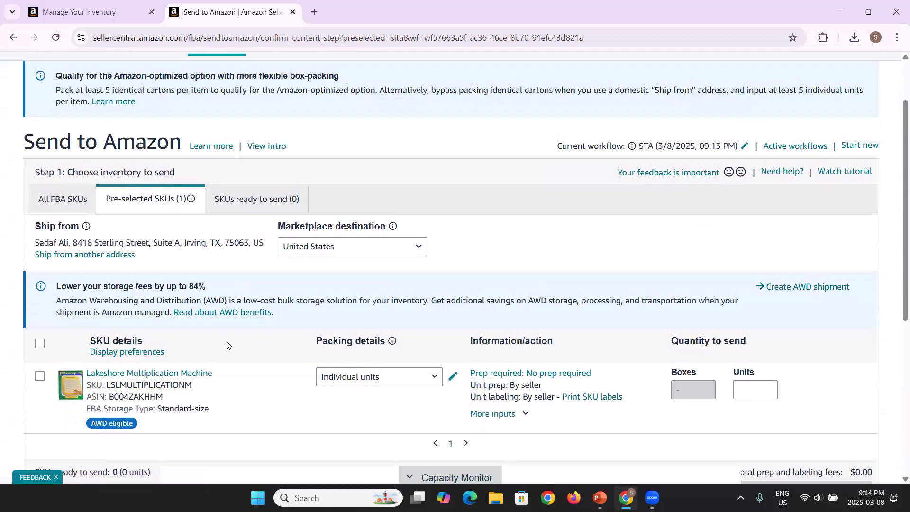
scroll(228, 345, "down", 1)
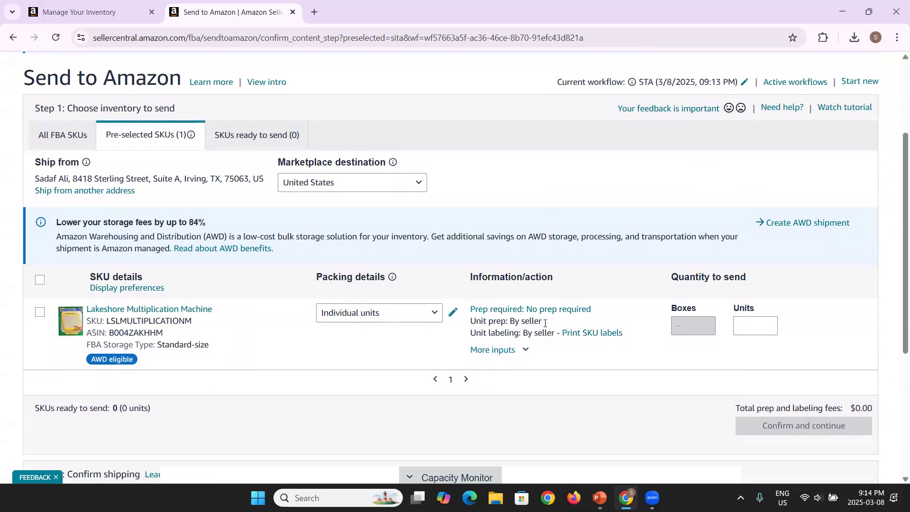
left_click(750, 326)
type("20")
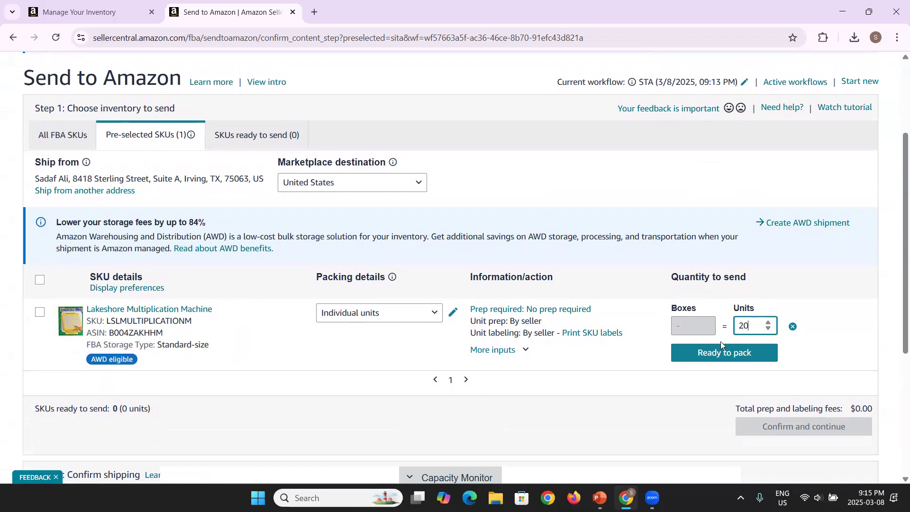
left_click(730, 354)
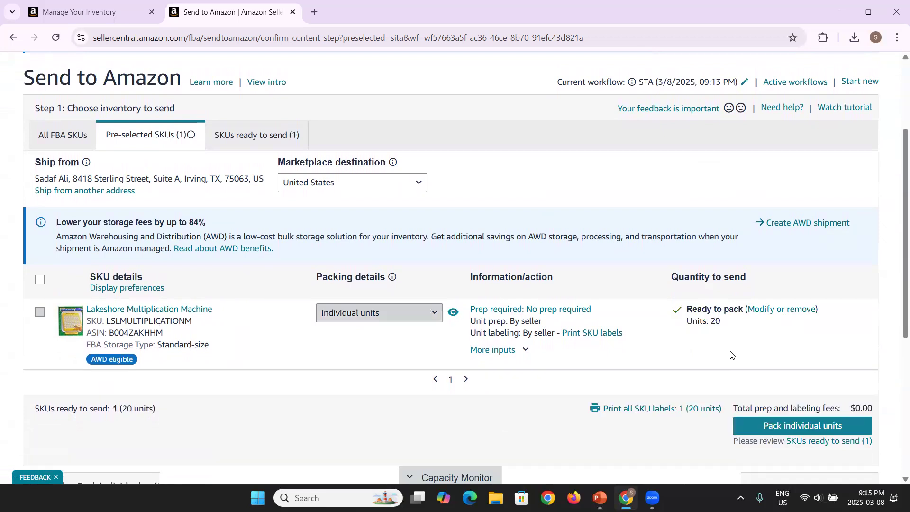
scroll(730, 351, "down", 2)
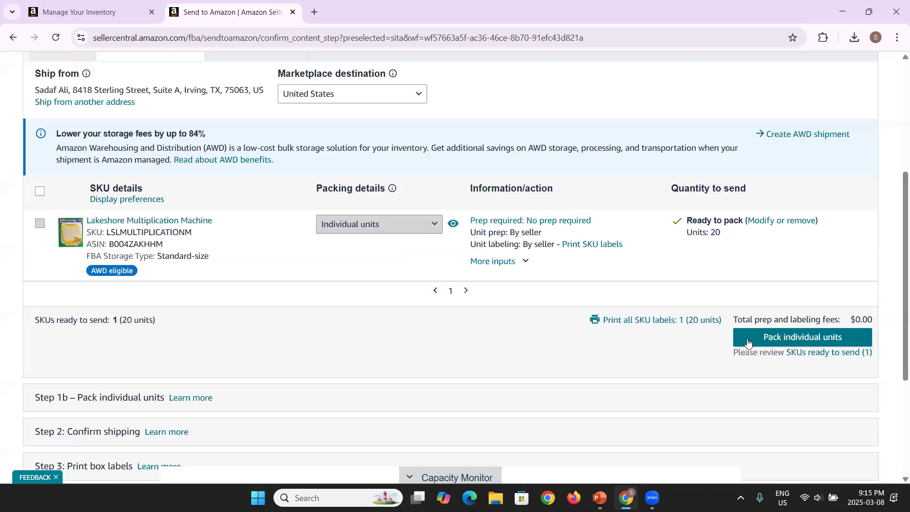
left_click(748, 342)
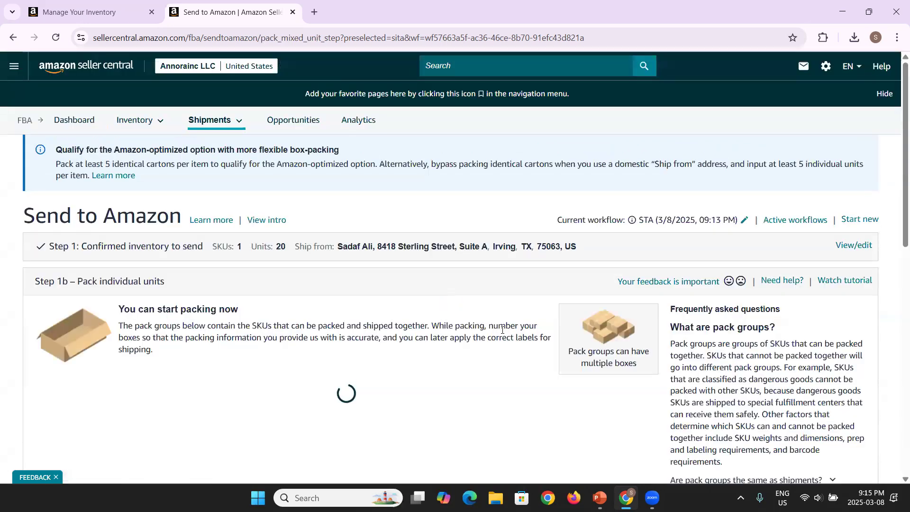
Step: Choose 'Everything will fit into one box' for Pack group 1 and confirm
scroll(412, 297, "down", 2)
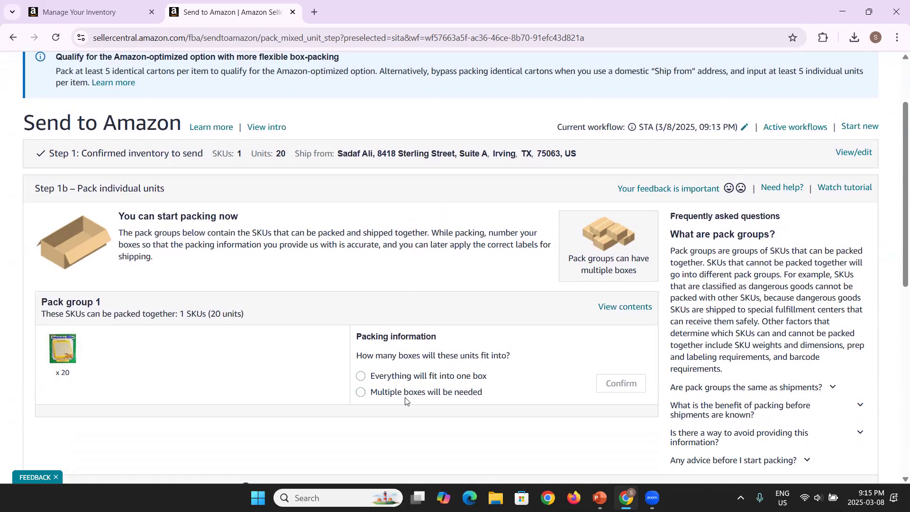
left_click(419, 382)
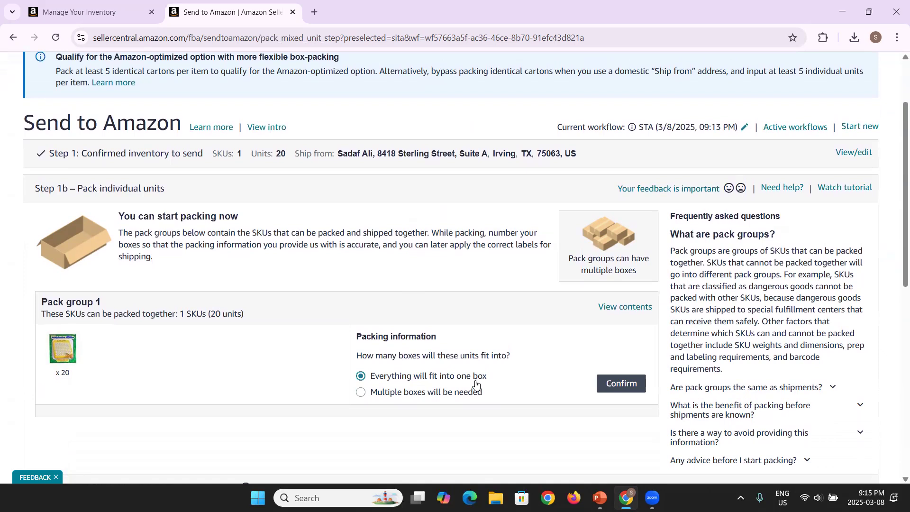
left_click(622, 391)
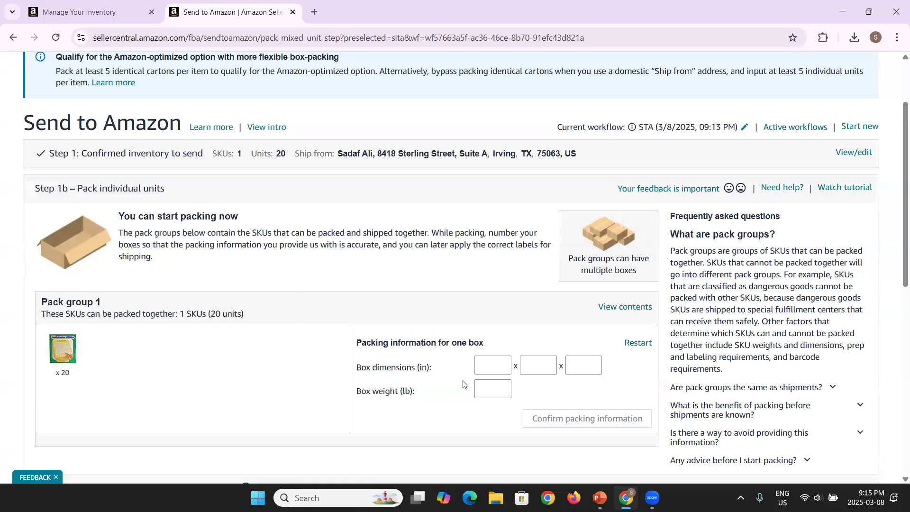
Step: Enter box dimensions 25 x 16 x 12 in and weight 42 lb, and confirm them
left_click(487, 368)
type("25")
key("Tab")
type("16")
key("Tab")
type("12")
key("Tab")
type("42")
left_click(549, 388)
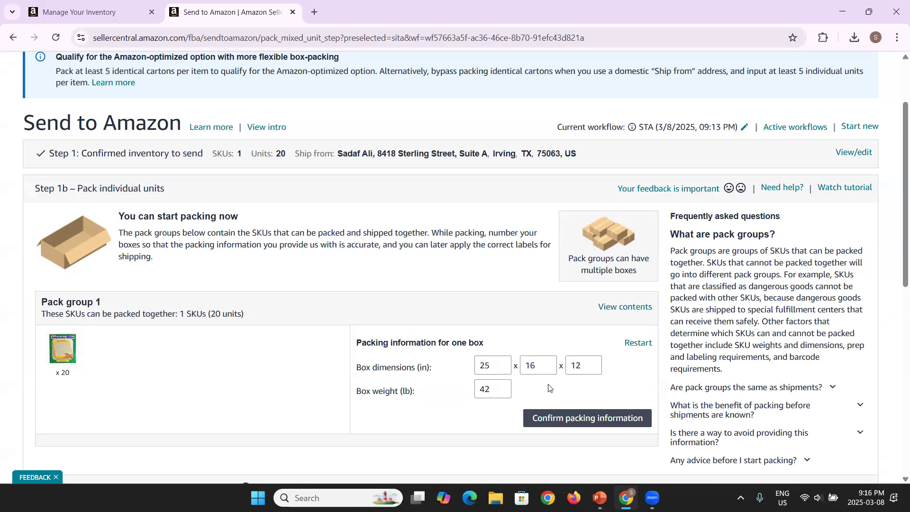
scroll(549, 387, "down", 1)
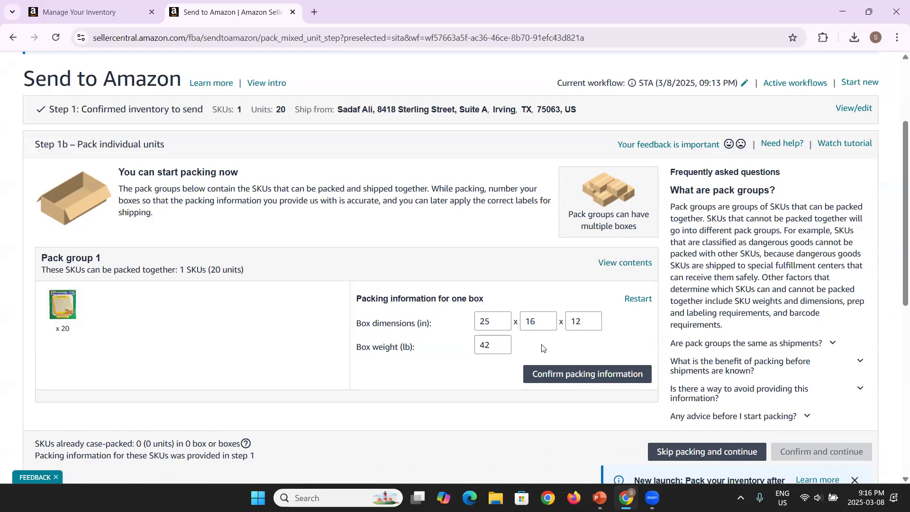
left_click(575, 376)
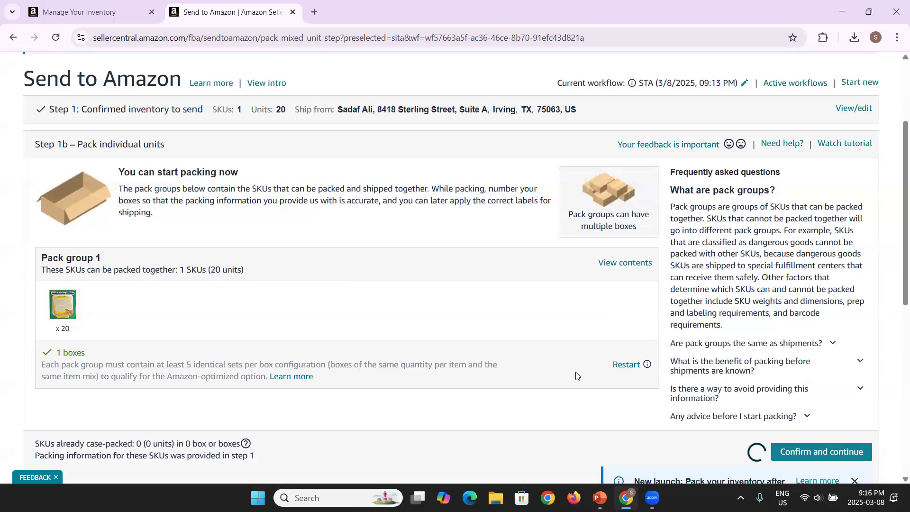
Step: Confirm the packing information and continue to shipping
scroll(576, 376, "down", 1)
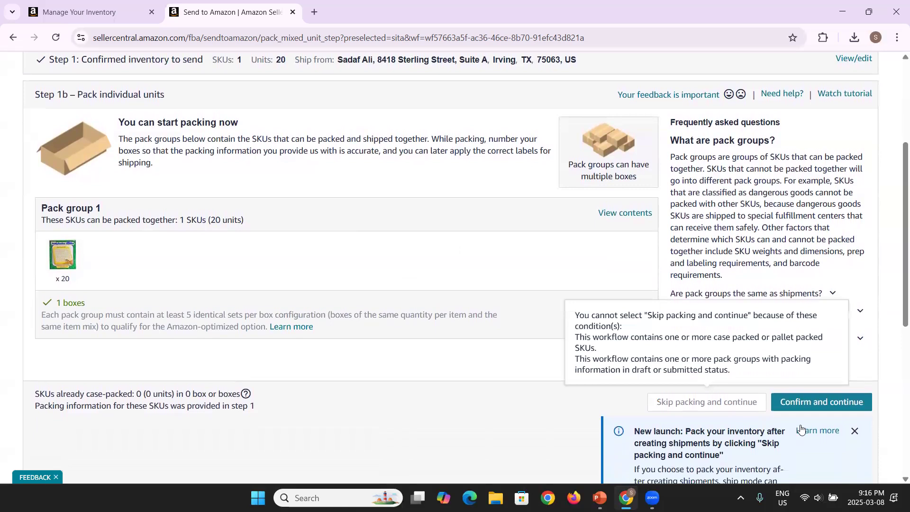
mouse_move(706, 400)
scroll(640, 370, "up", 1)
scroll(640, 369, "up", 1)
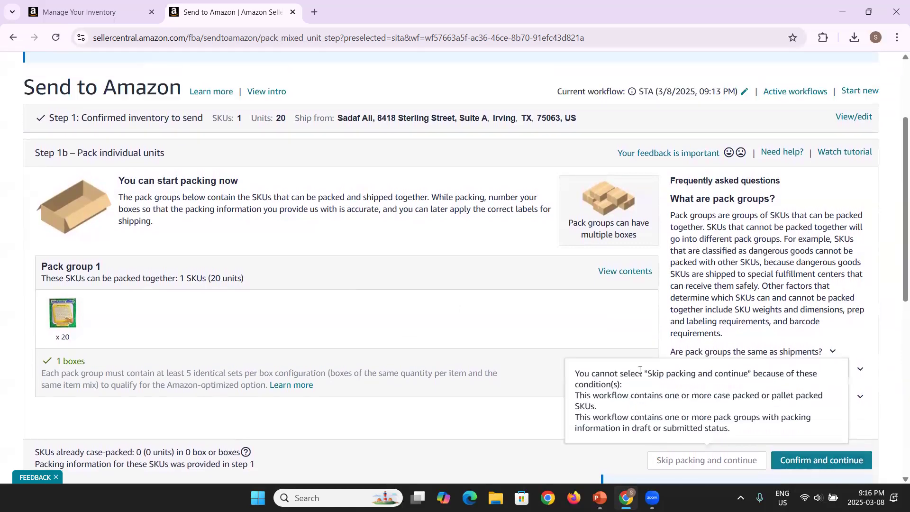
left_click(843, 462)
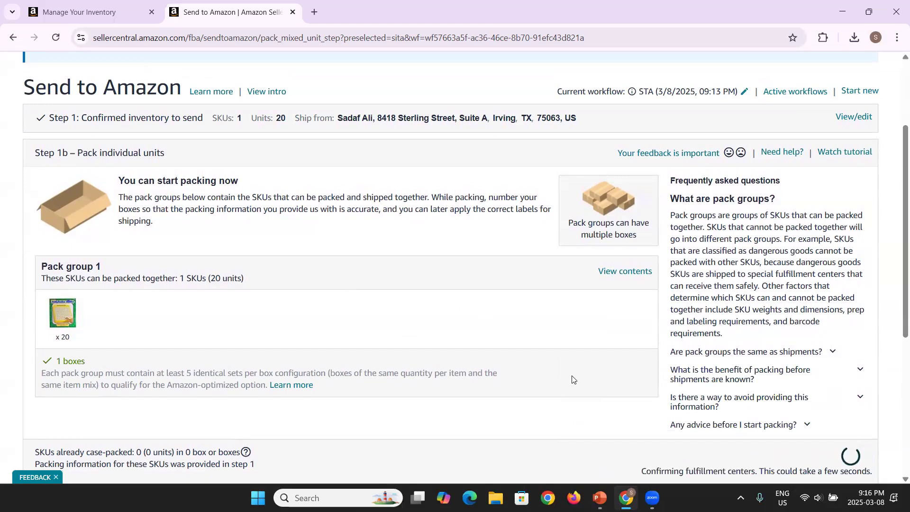
Step: Review the Confirm shipping details: one small-parcel UPS shipment to BNA6, $25.94 estimated fees
scroll(569, 329, "down", 1)
scroll(569, 329, "down", 1)
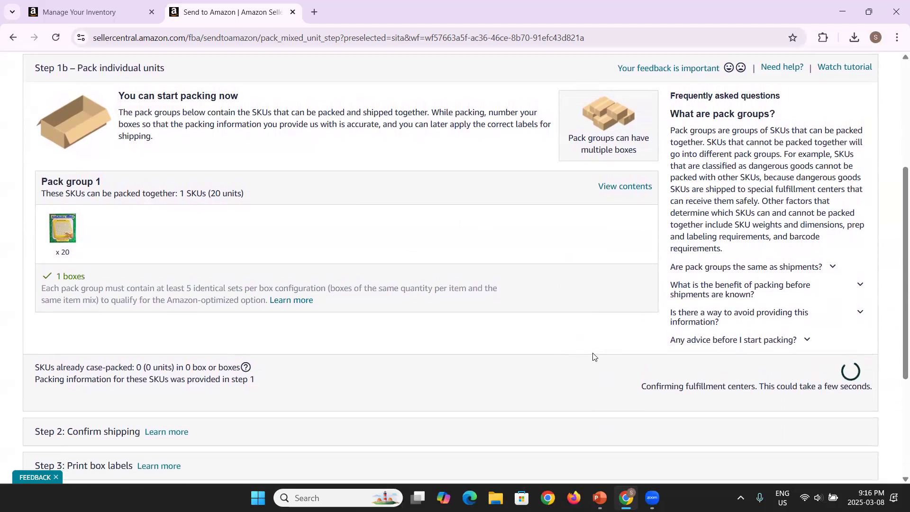
scroll(594, 357, "up", 1)
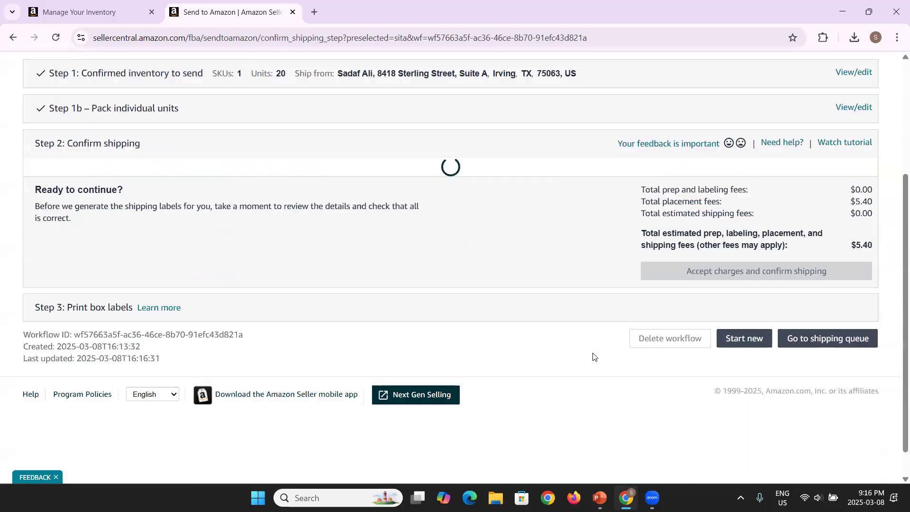
scroll(594, 357, "down", 2)
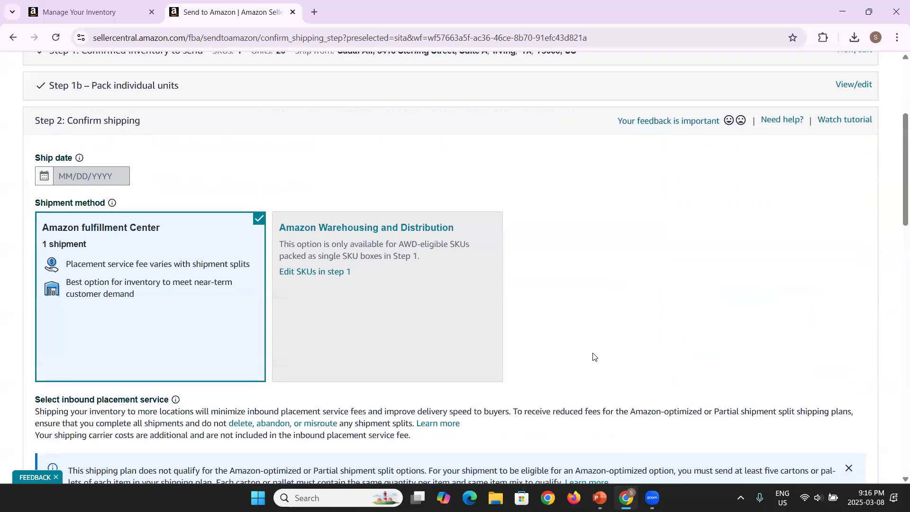
scroll(594, 357, "down", 1)
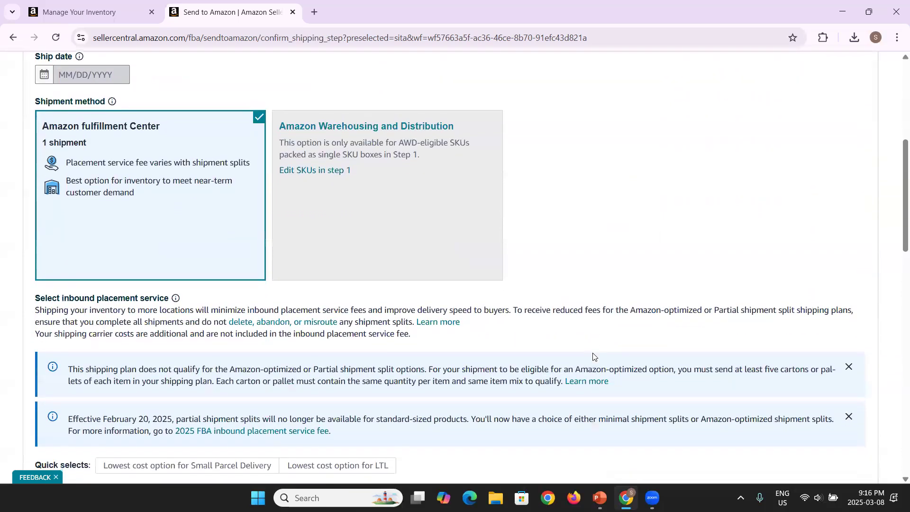
scroll(594, 357, "down", 5)
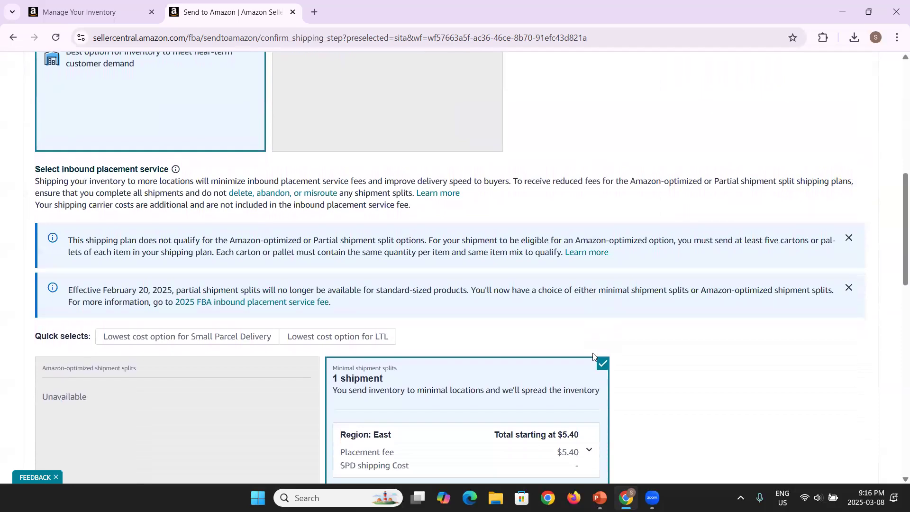
scroll(594, 357, "down", 1)
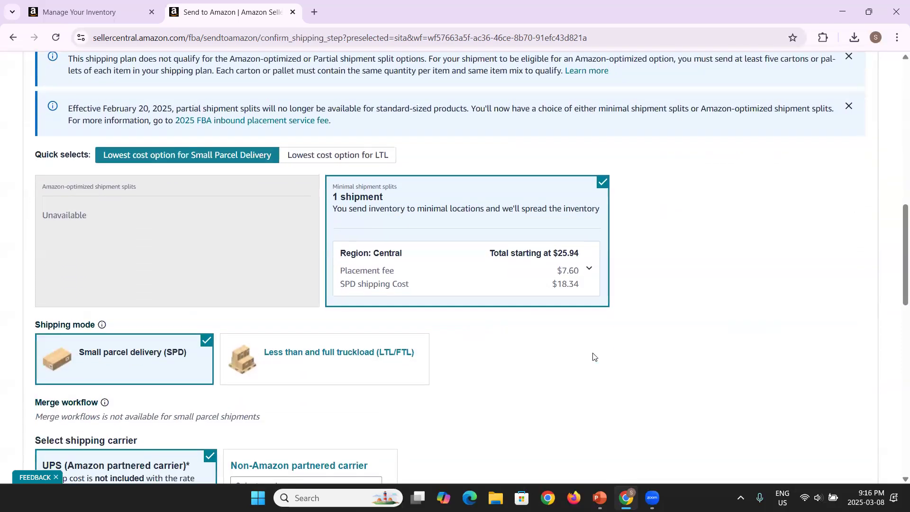
scroll(594, 357, "down", 2)
scroll(594, 357, "down", 5)
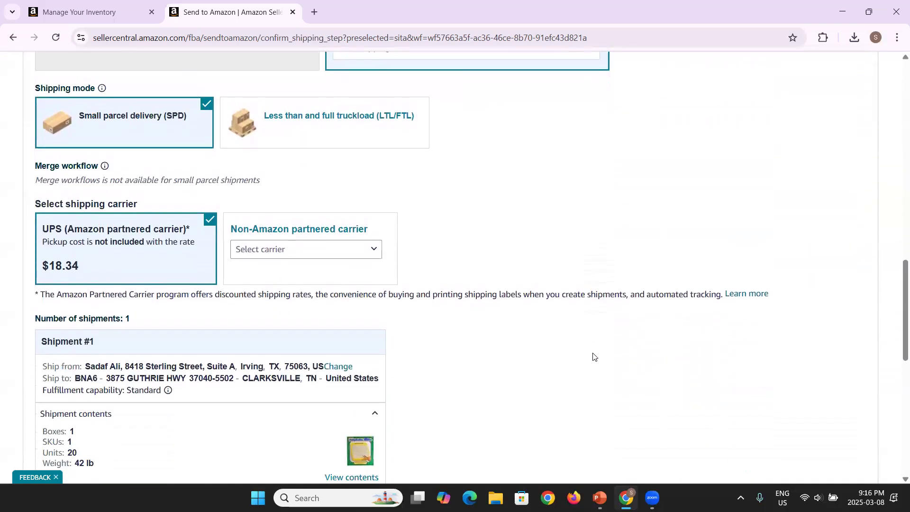
scroll(593, 356, "down", 1)
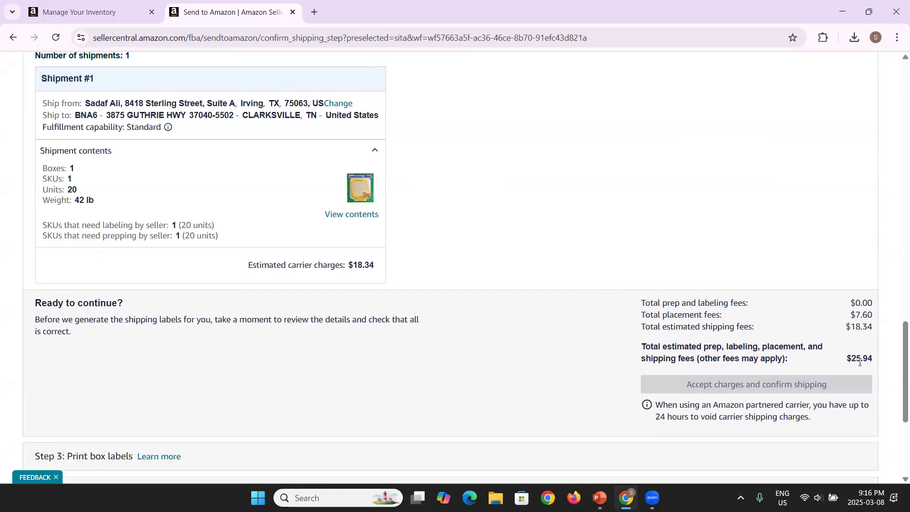
scroll(603, 266, "up", 2)
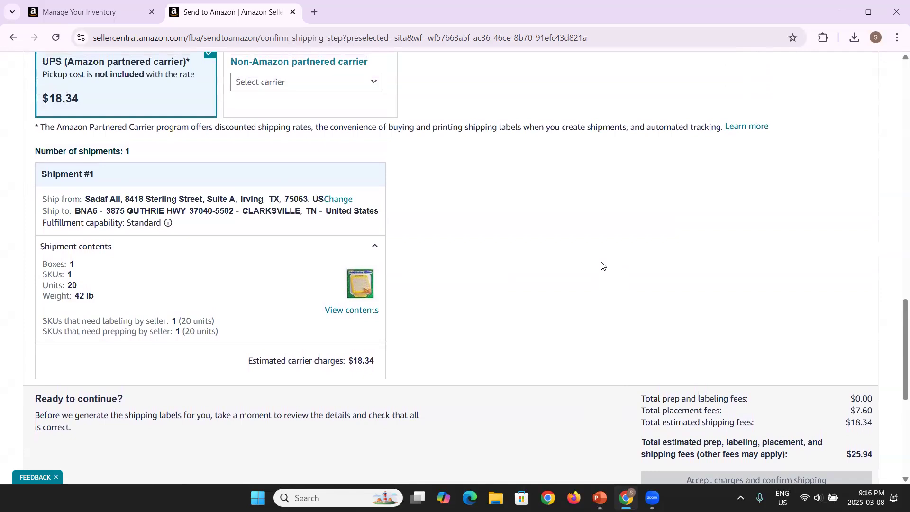
scroll(602, 265, "up", 4)
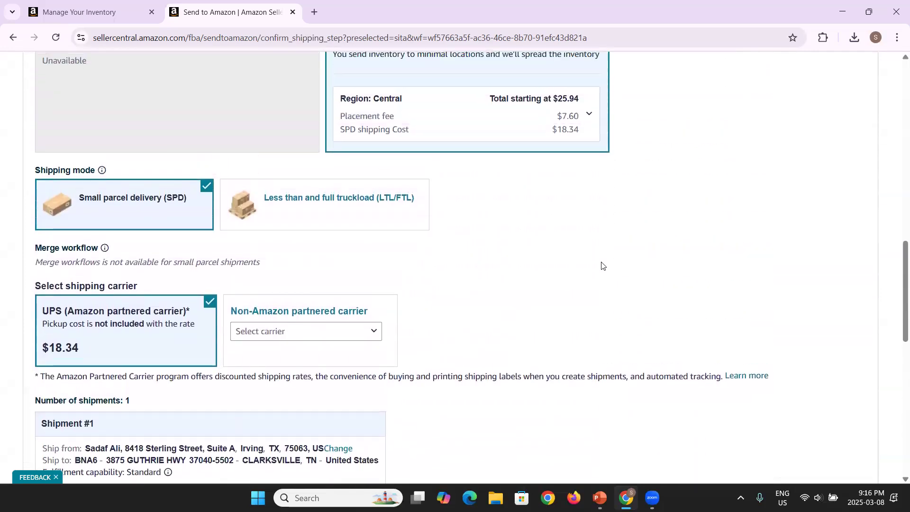
scroll(602, 266, "down", 3)
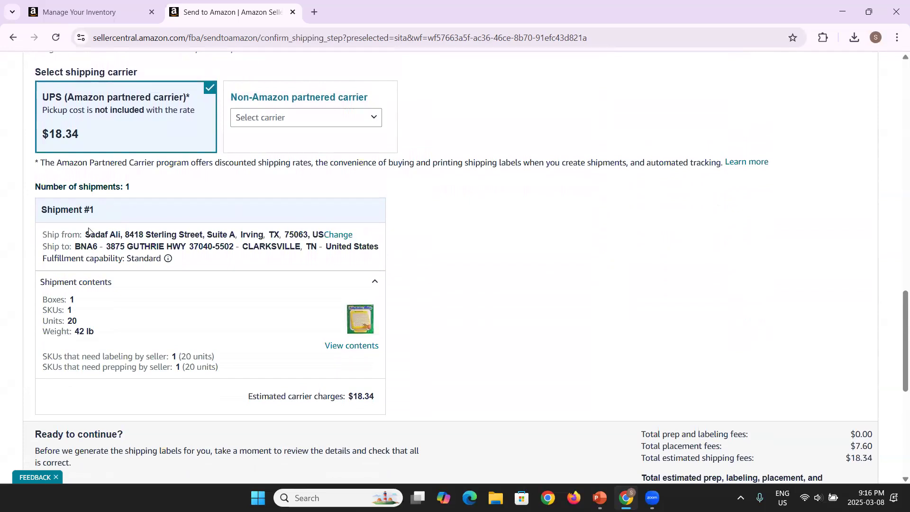
left_click_drag(43, 236, 324, 233)
left_click(109, 235)
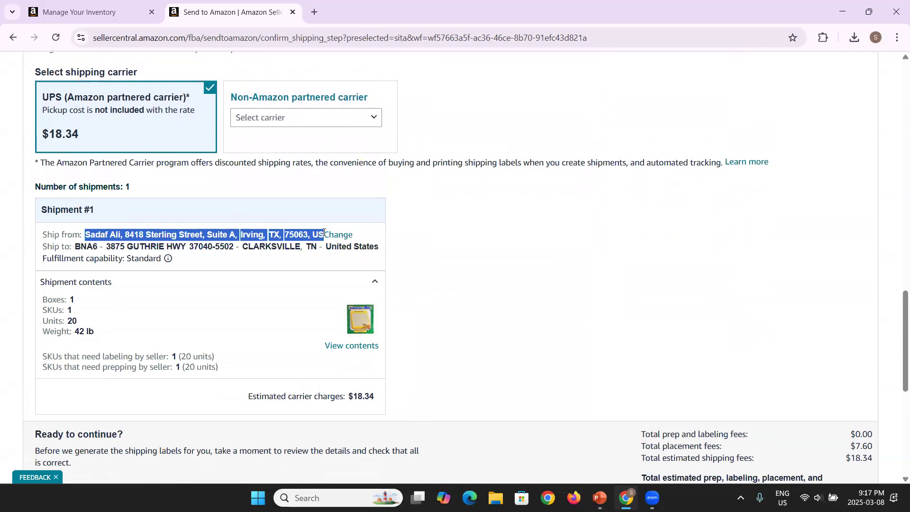
left_click_drag(76, 246, 315, 260)
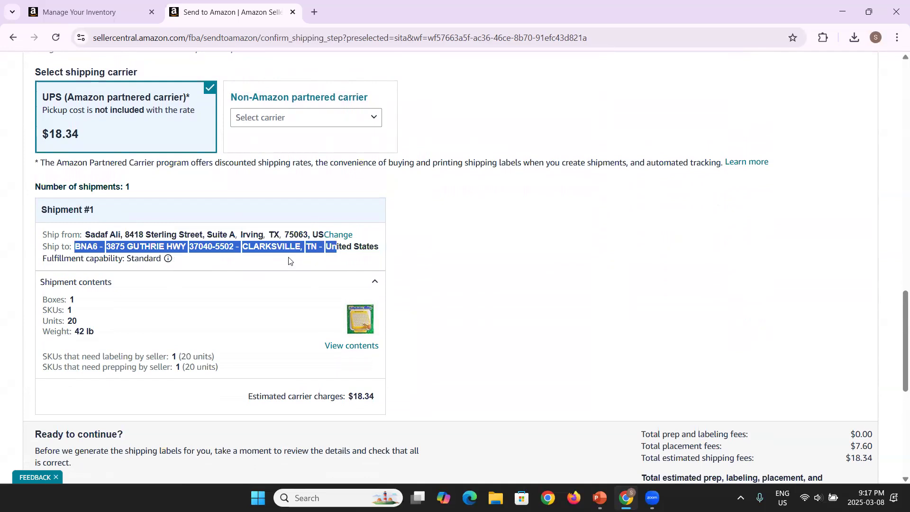
left_click(221, 264)
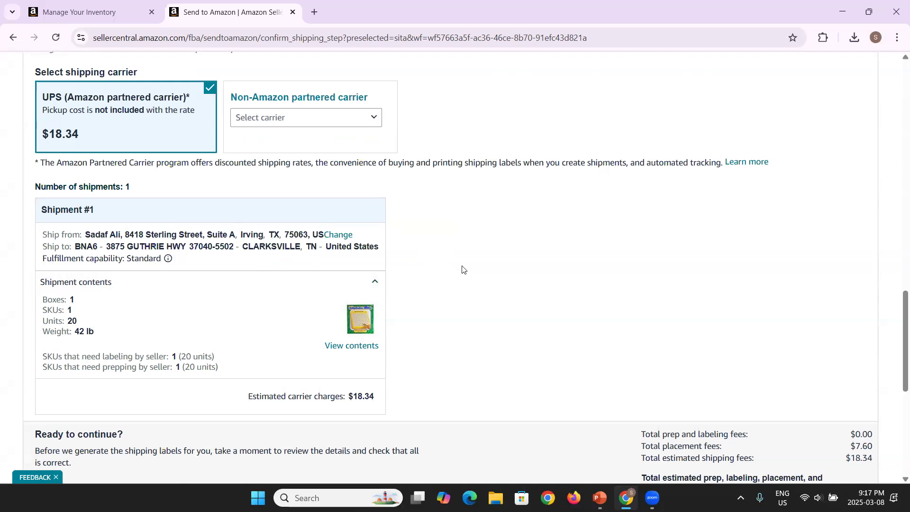
scroll(464, 271, "down", 1)
scroll(464, 263, "down", 1)
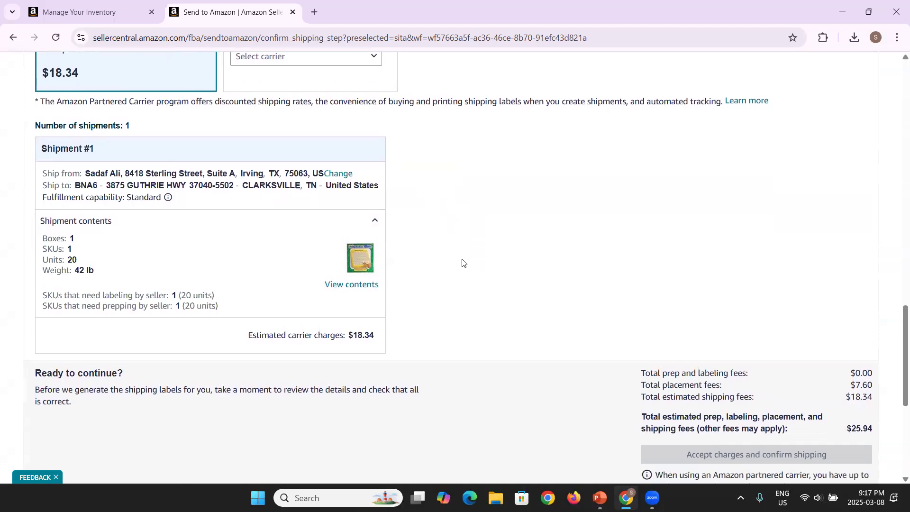
scroll(464, 264, "up", 3)
scroll(464, 263, "up", 2)
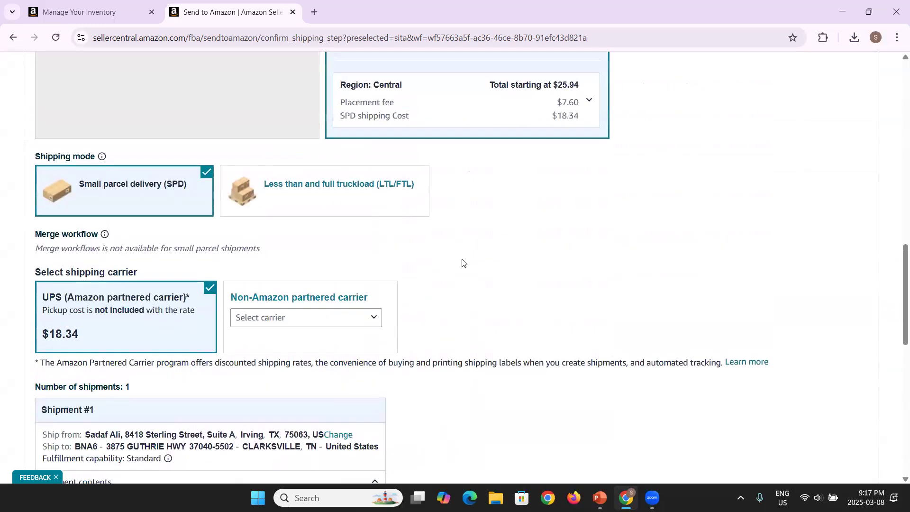
scroll(464, 263, "down", 8)
scroll(464, 263, "up", 18)
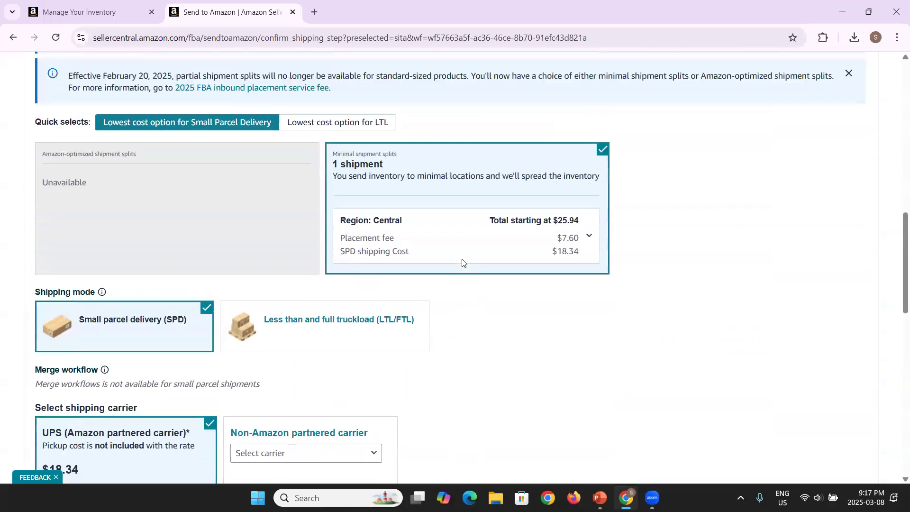
Step: Set the ship date to Saturday, March 8, 2025, and check the $25.94 fee total
scroll(464, 263, "up", 3)
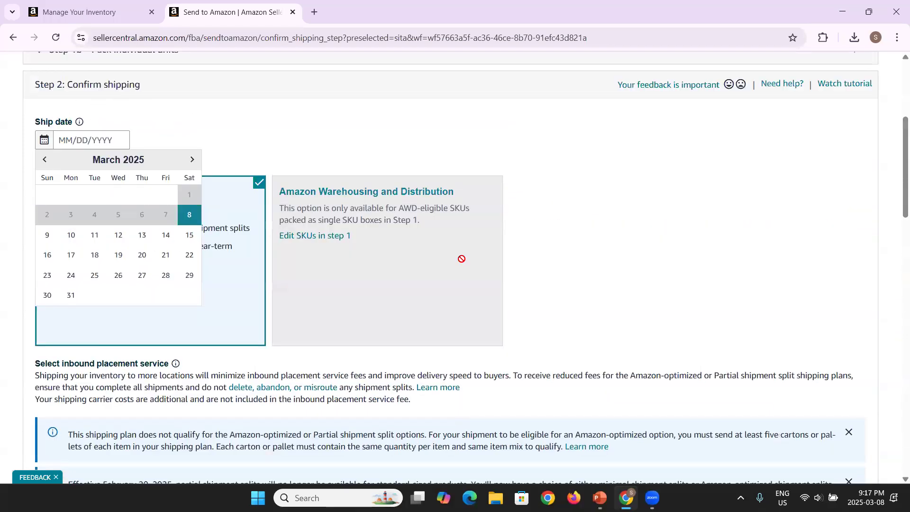
left_click(189, 214)
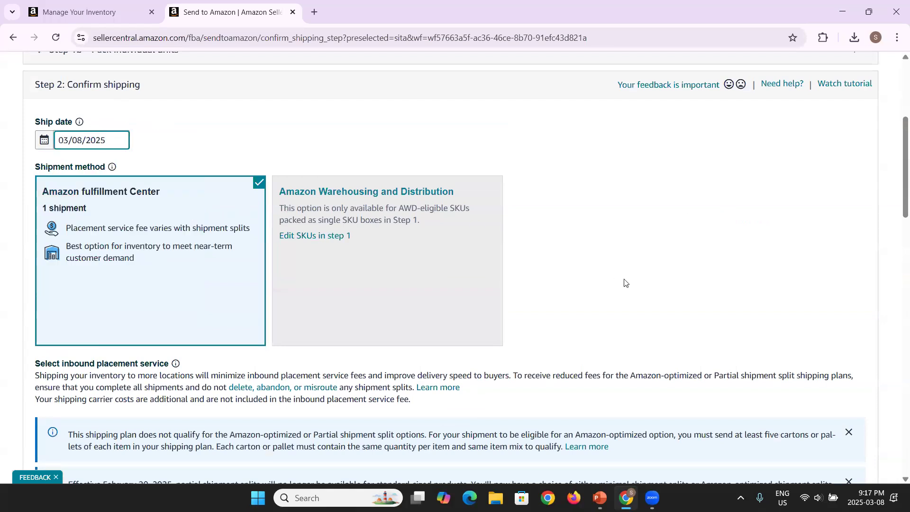
scroll(535, 282, "down", 10)
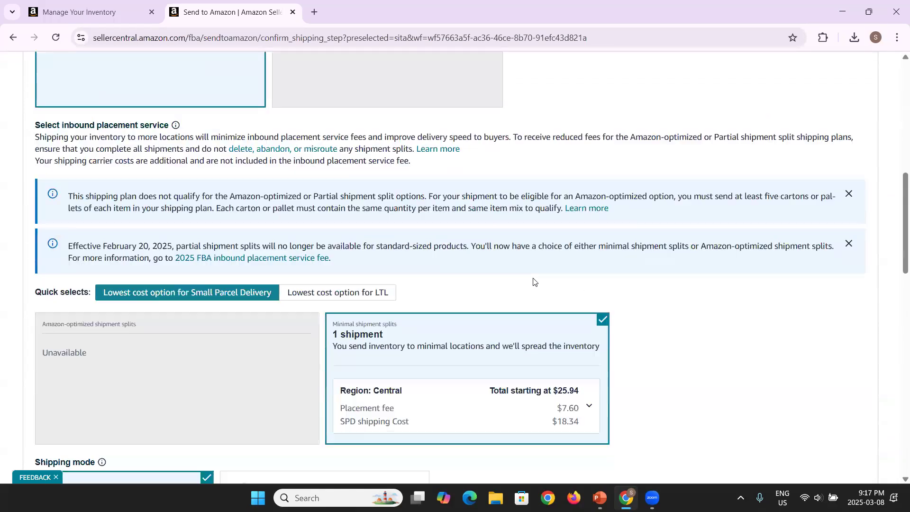
scroll(535, 282, "down", 6)
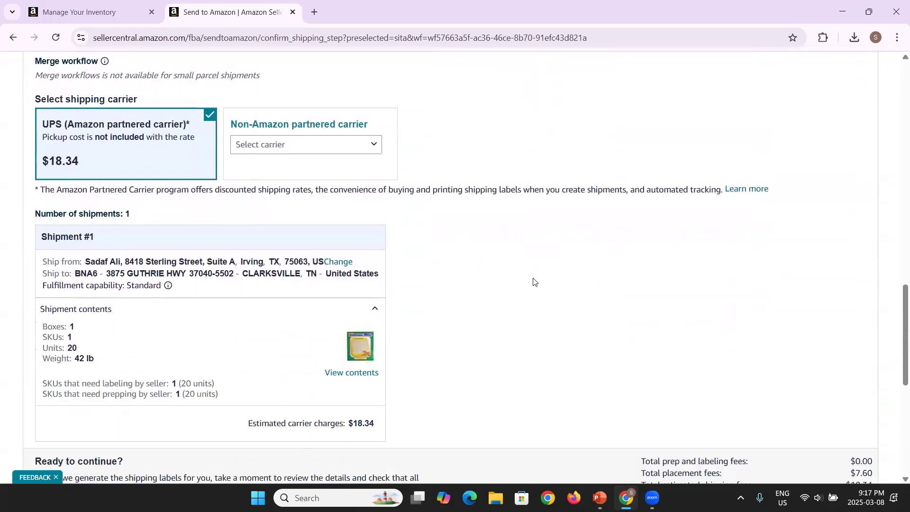
scroll(534, 282, "down", 1)
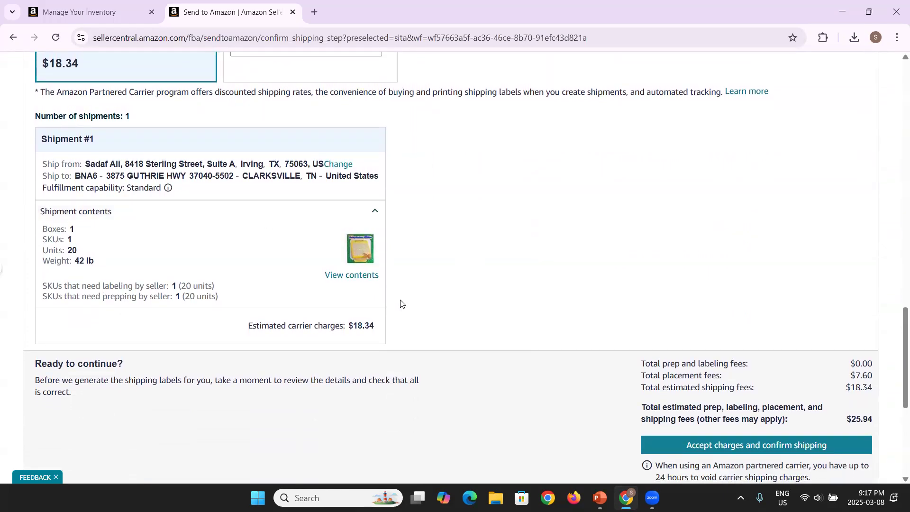
Step: Accept the charges and confirm shipping so Step 3, Print box labels, appears
scroll(570, 283, "down", 2)
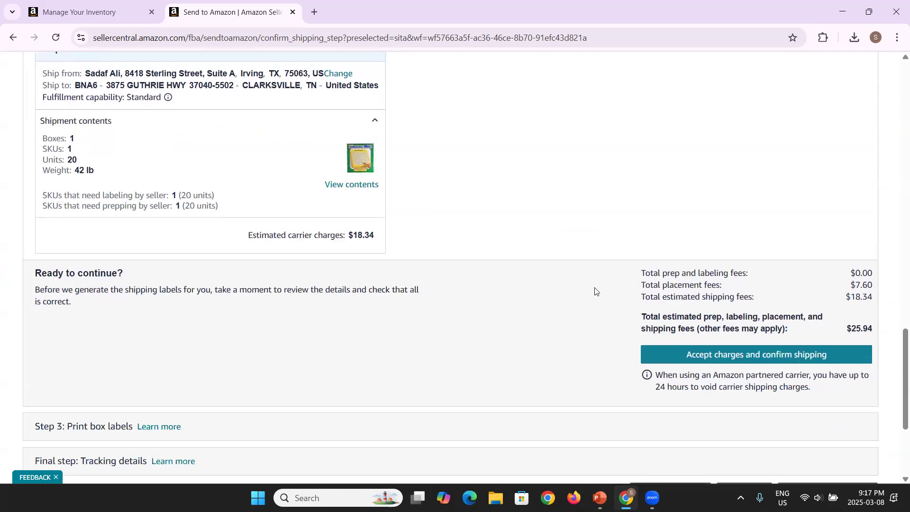
left_click(723, 360)
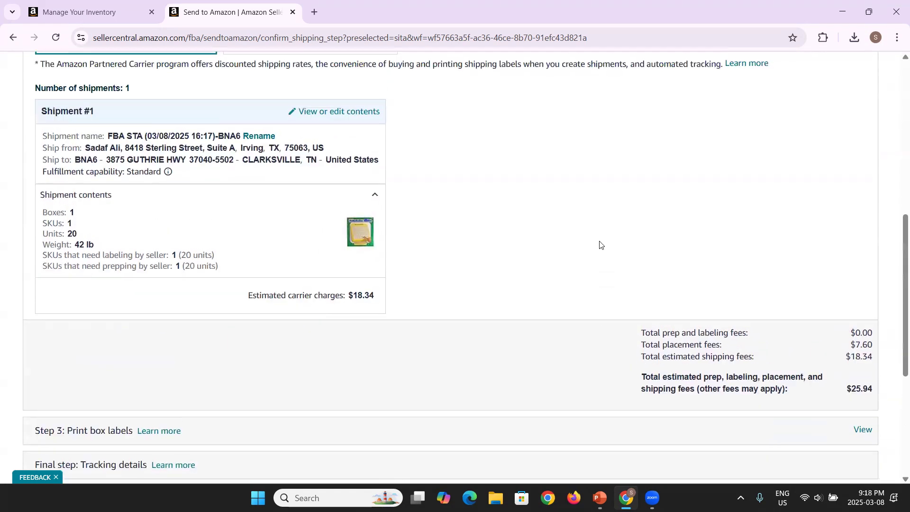
scroll(601, 245, "down", 1)
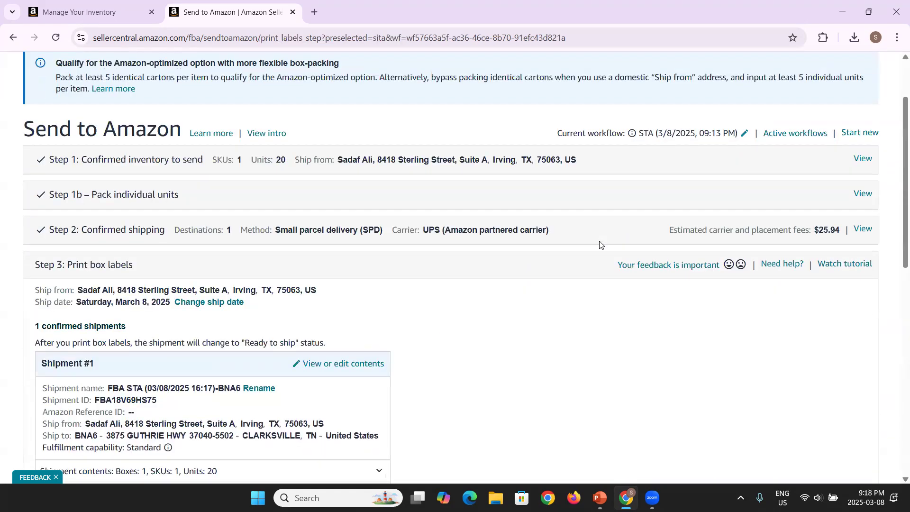
Step: Choose Thermal printing - 4 x 6 inches as the label format
scroll(601, 245, "down", 3)
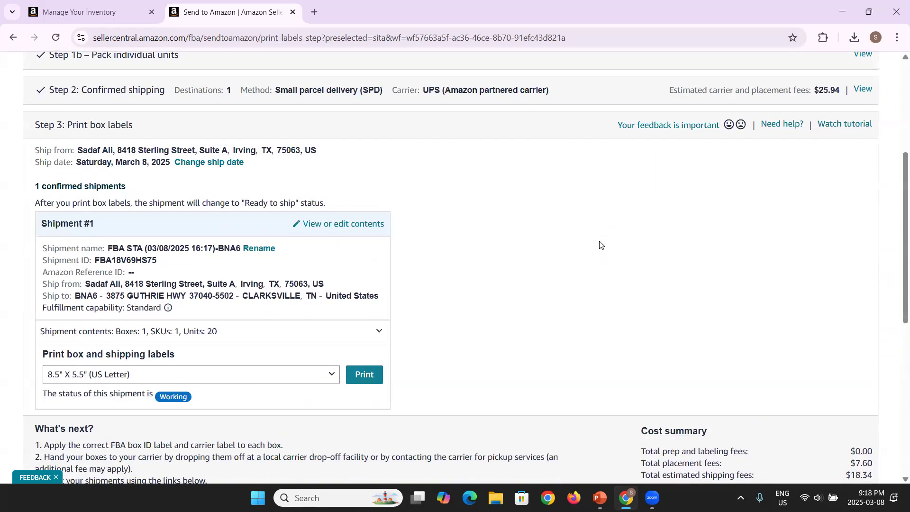
scroll(601, 245, "down", 2)
scroll(601, 245, "up", 1)
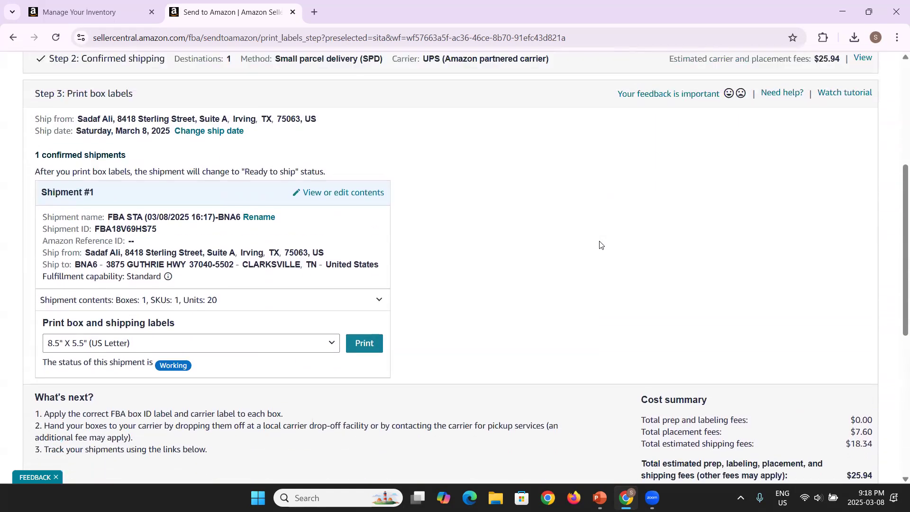
scroll(628, 147, "up", 5)
scroll(628, 147, "down", 6)
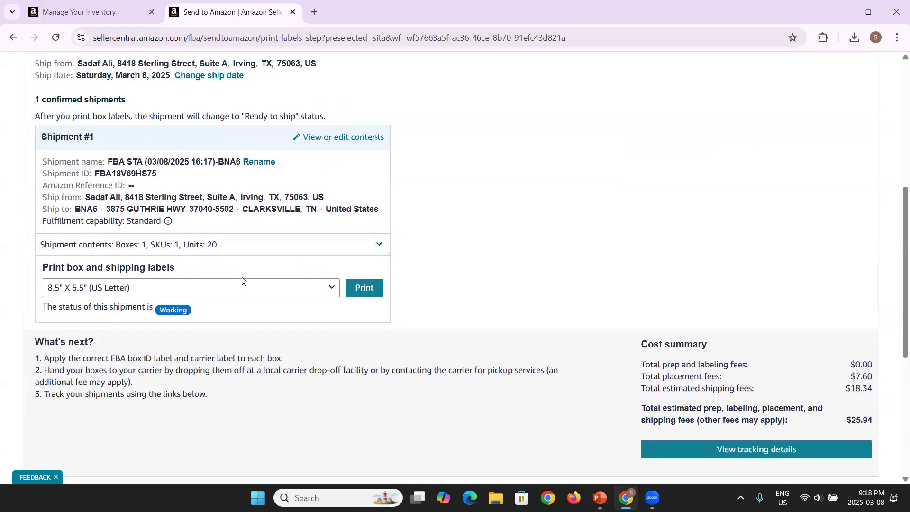
left_click(236, 294)
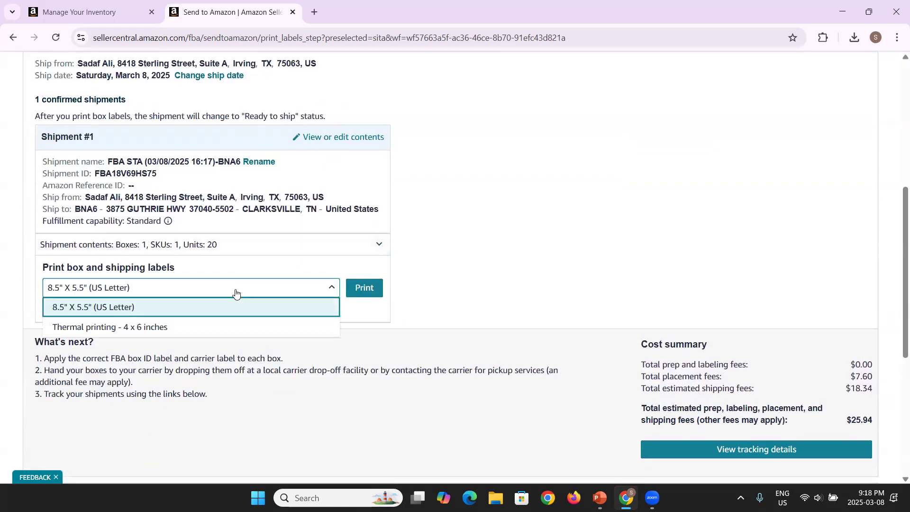
left_click(167, 327)
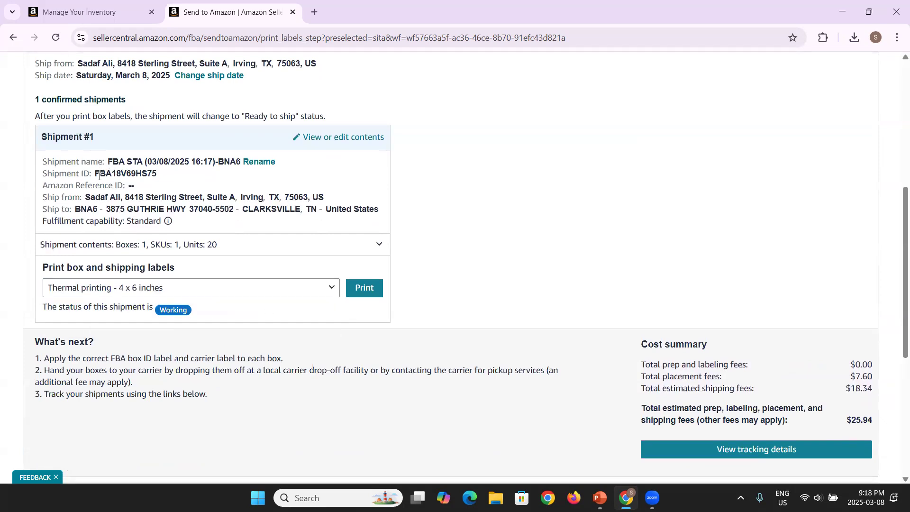
Step: Check the shipment ID, then print the box and shipping labels
double_click(153, 174)
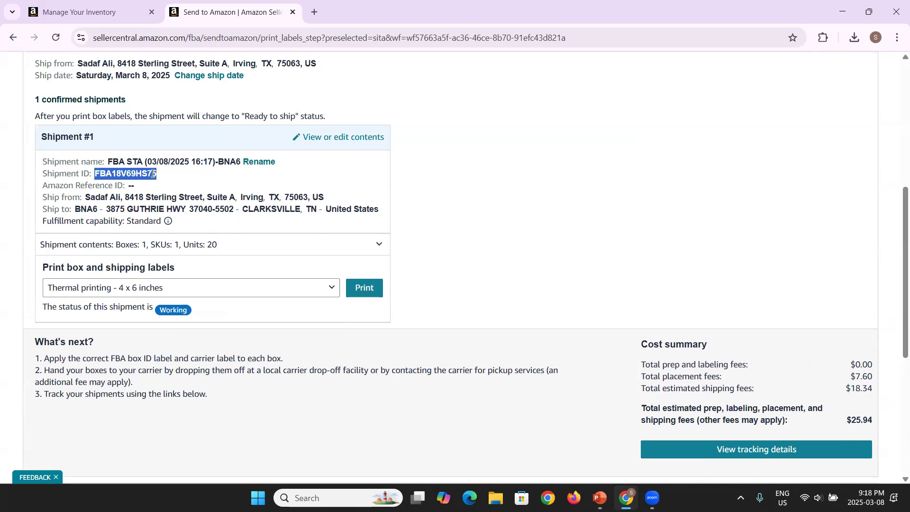
left_click(104, 197)
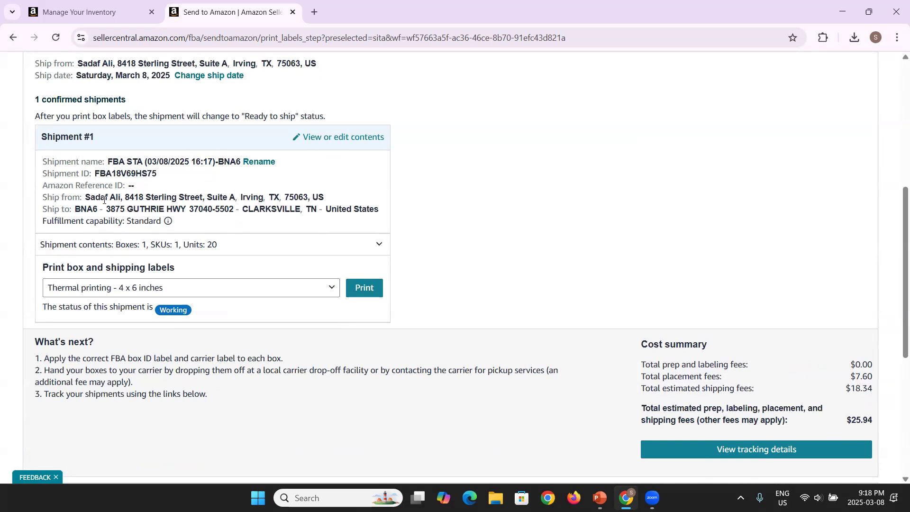
left_click(365, 291)
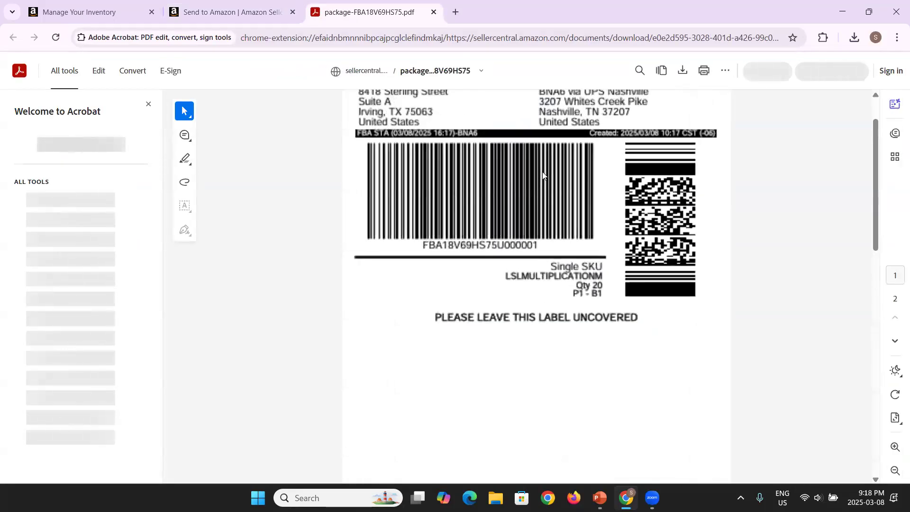
Step: Review the FBA18V69HS75 box label PDF (Box 1 of 1, 42 lb) and download a copy
scroll(543, 175, "down", 8)
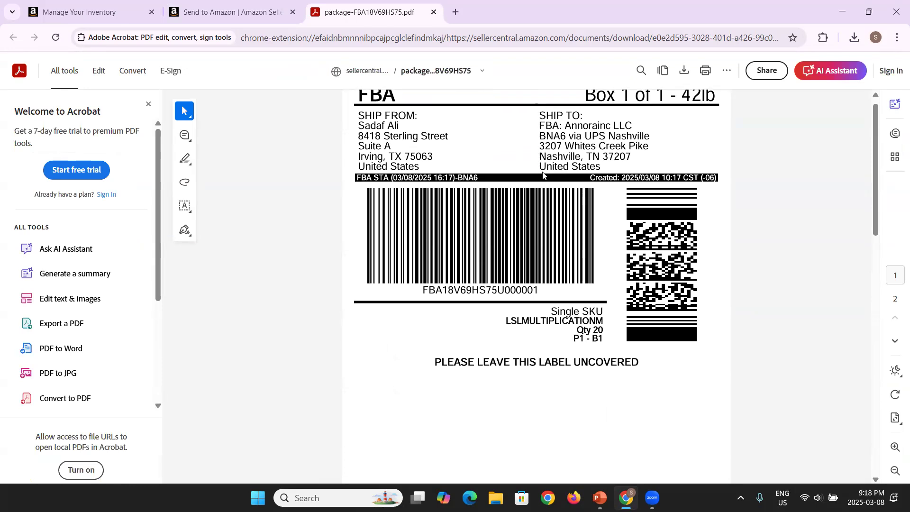
scroll(543, 175, "down", 3)
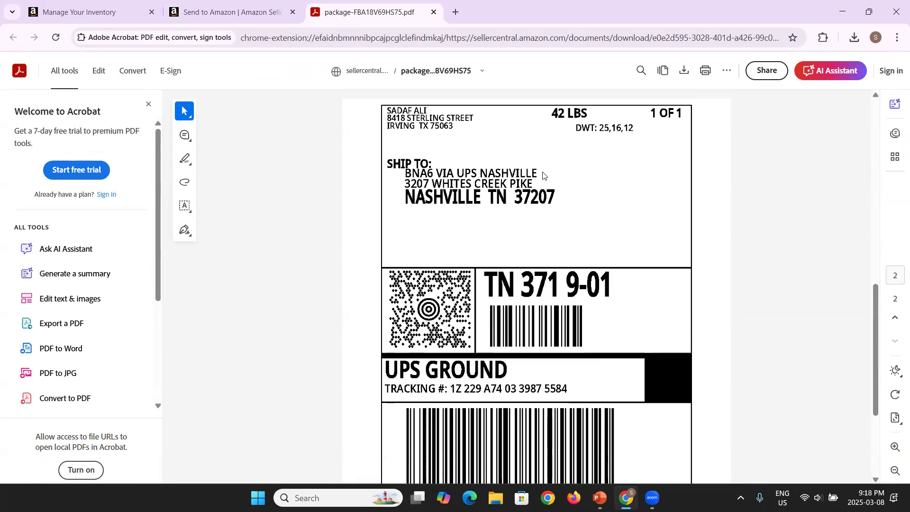
scroll(544, 175, "up", 10)
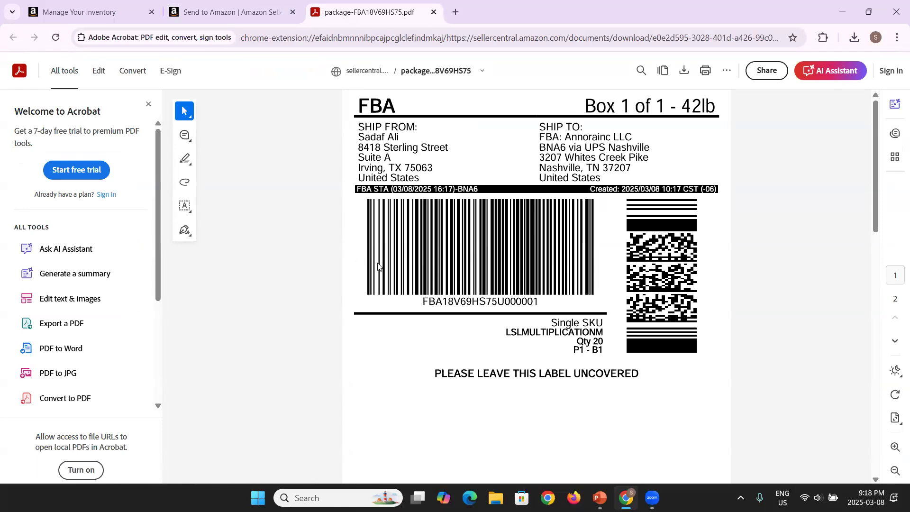
scroll(378, 267, "down", 3)
scroll(378, 266, "up", 3)
scroll(378, 267, "down", 10)
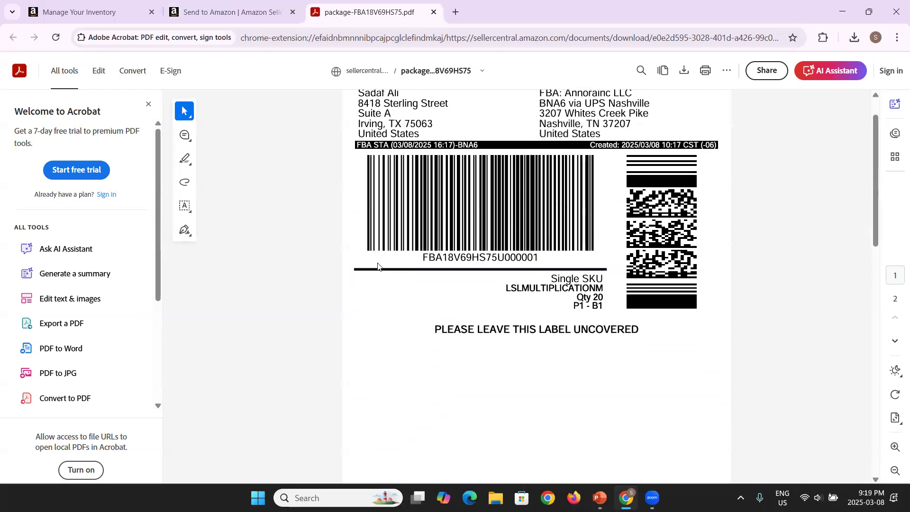
scroll(378, 267, "down", 3)
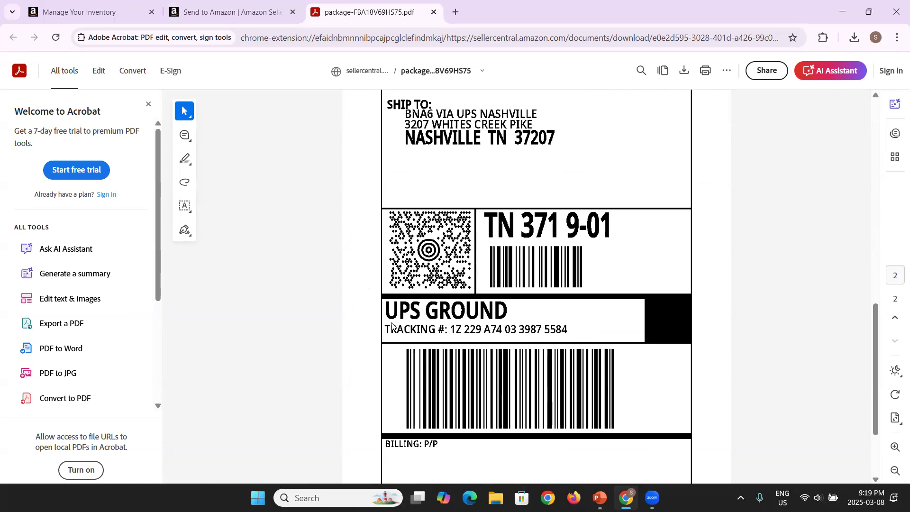
scroll(391, 325, "down", 1)
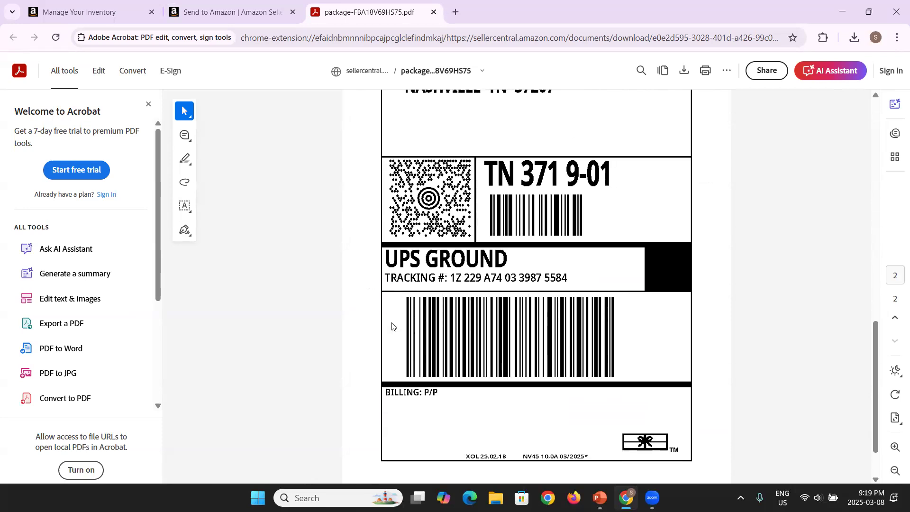
scroll(391, 325, "up", 15)
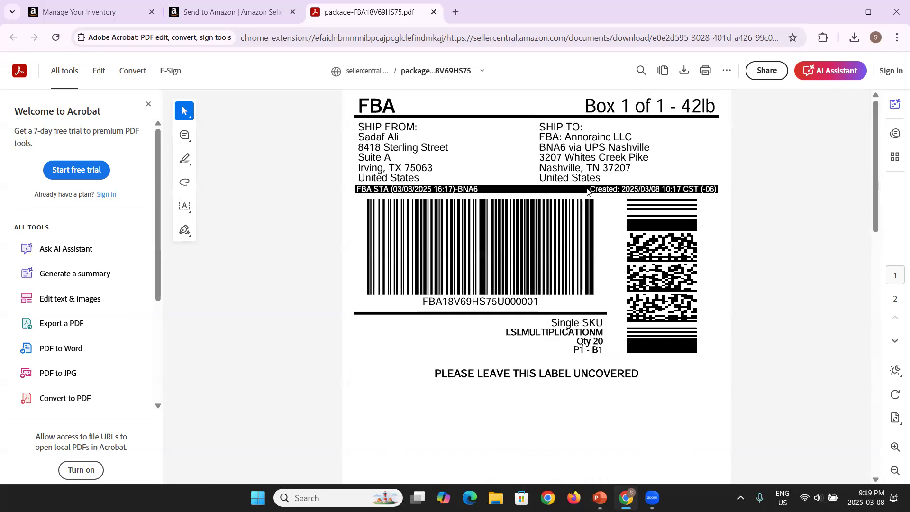
left_click(682, 71)
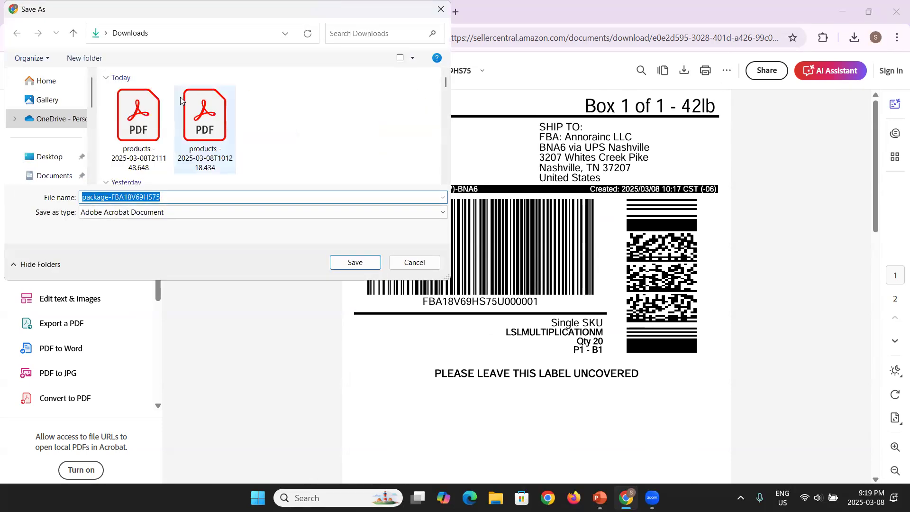
Step: Save the label PDF to the Desktop as 'package-FBA18V69HS75 Multiplication Machine.pdf'
left_click(50, 157)
left_click(170, 217)
left_click(169, 217)
type("Mu")
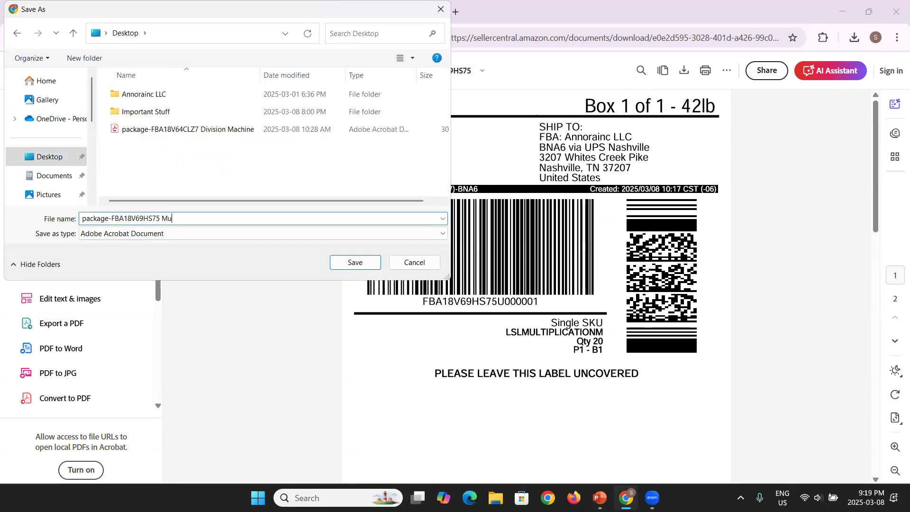
type("ltiplication Machine")
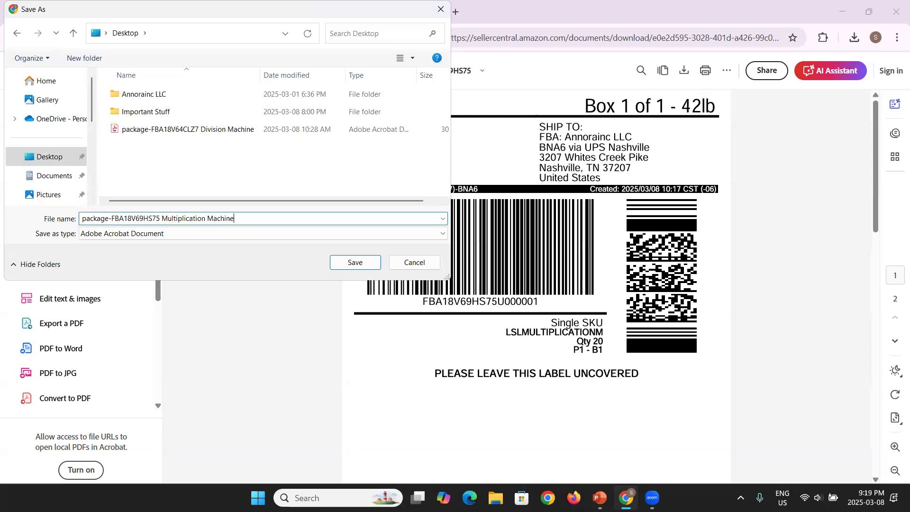
key("Return")
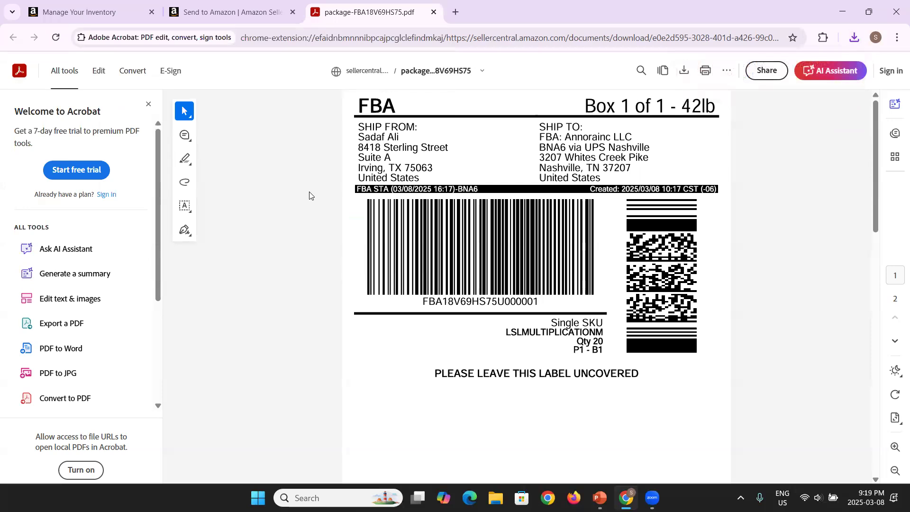
Step: Return from the label PDF to the Send to Amazon shipment page
scroll(310, 195, "down", 12)
scroll(310, 195, "up", 12)
scroll(311, 195, "down", 10)
scroll(310, 195, "up", 10)
left_click(236, 3)
Step: Open the tracking details and confirm Box 1 shows Confirmed with a UPS tracking ID
scroll(594, 363, "down", 3)
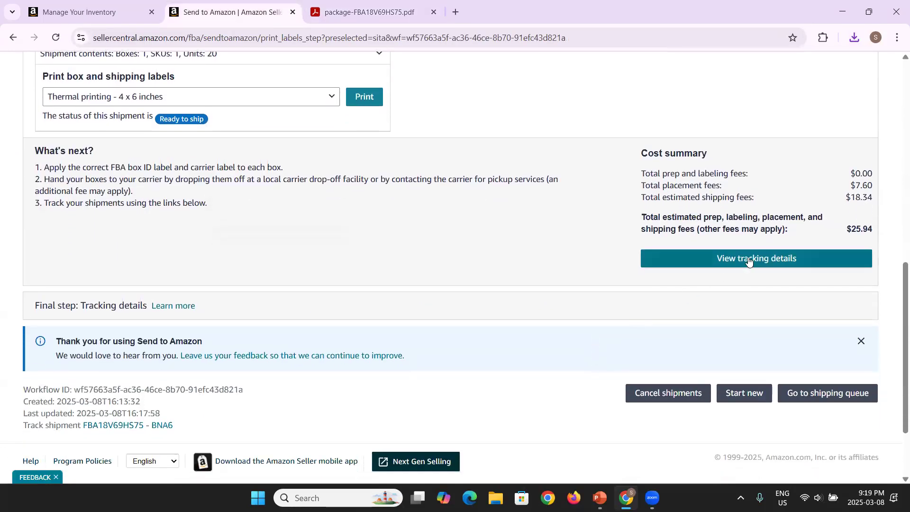
left_click(749, 260)
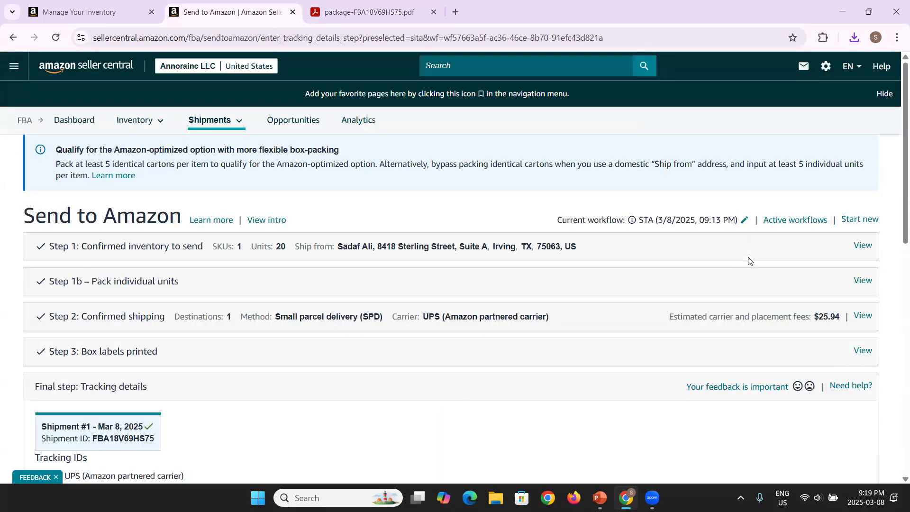
scroll(749, 260, "down", 8)
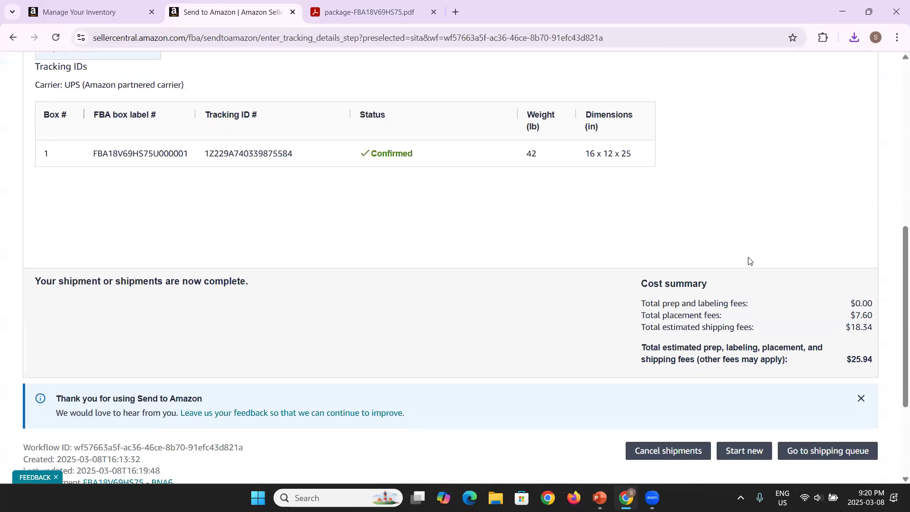
scroll(617, 341, "down", 1)
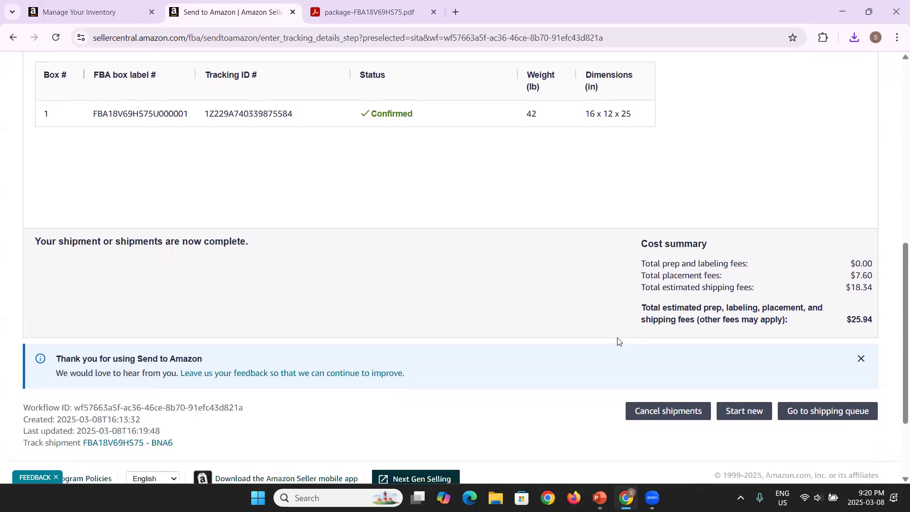
mouse_move(653, 497)
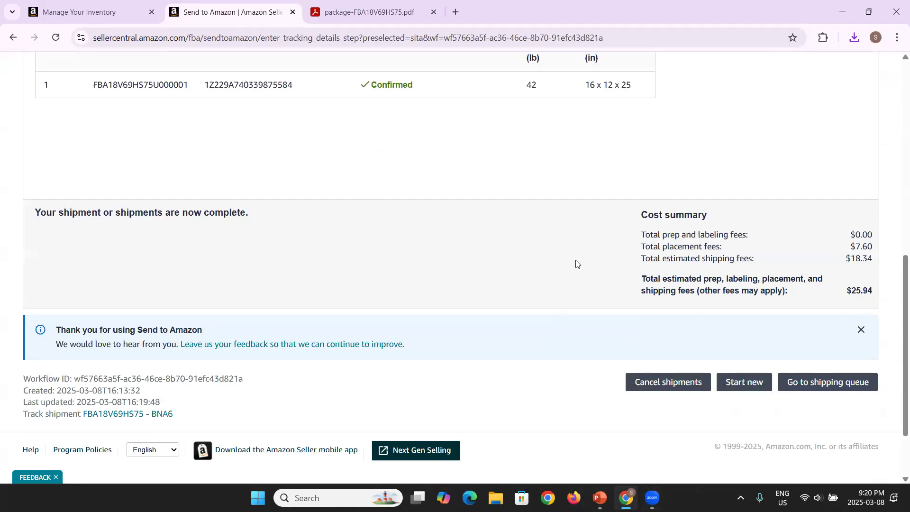
scroll(576, 264, "down", 1)
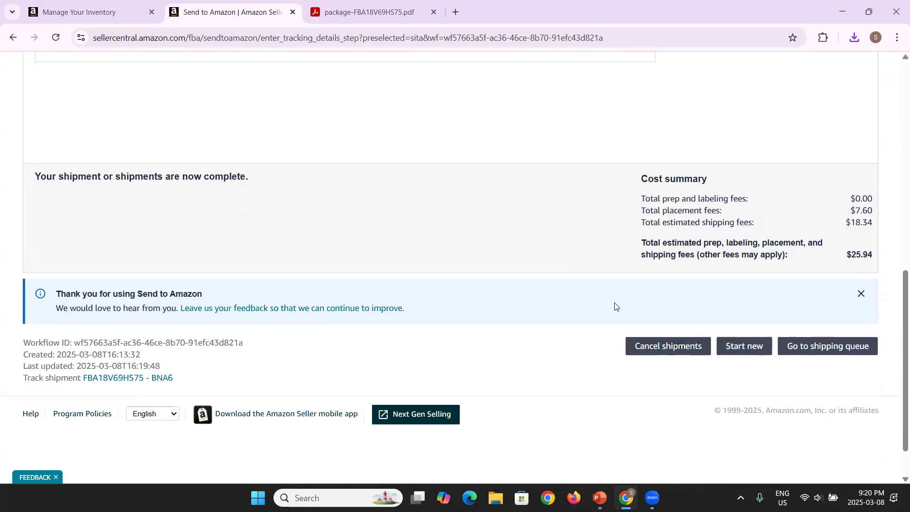
left_click(650, 348)
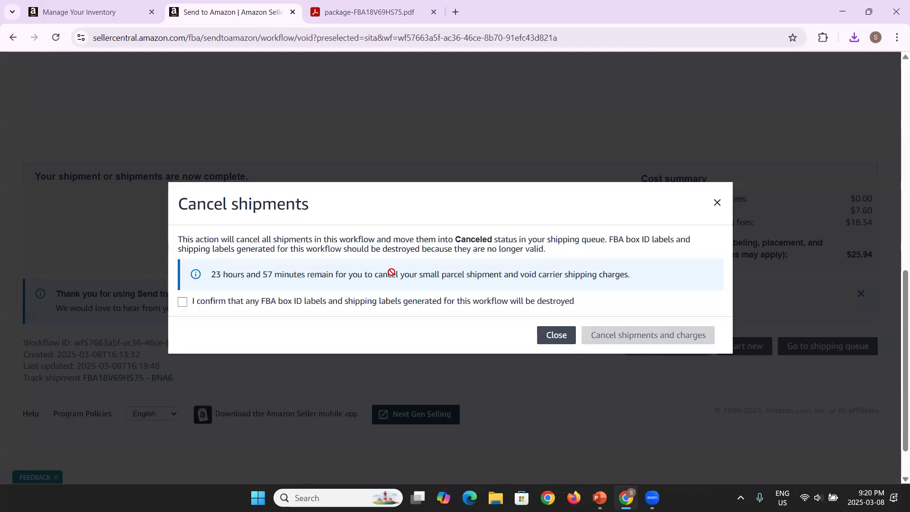
left_click(562, 342)
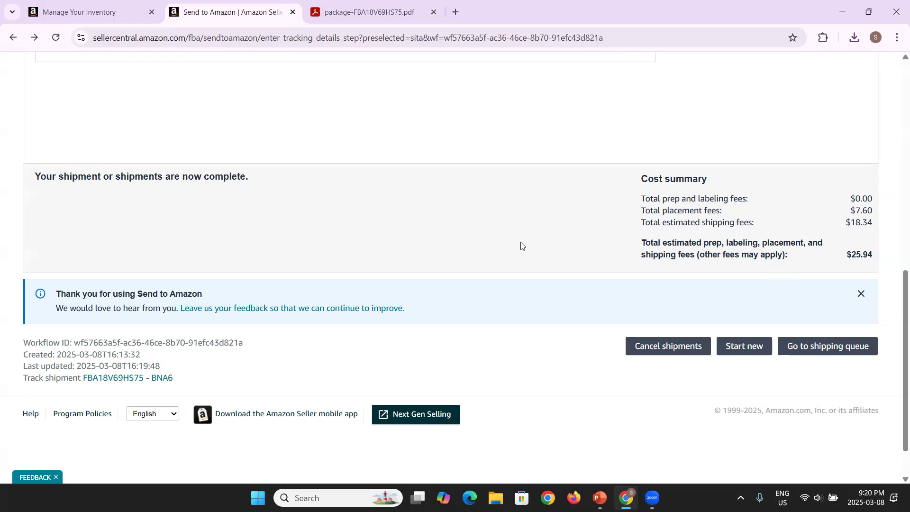
scroll(521, 246, "up", 8)
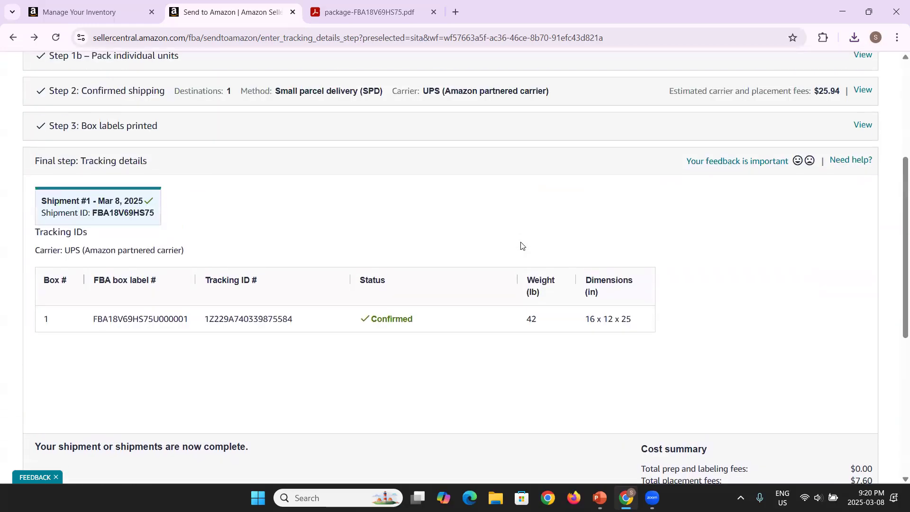
scroll(521, 245, "down", 8)
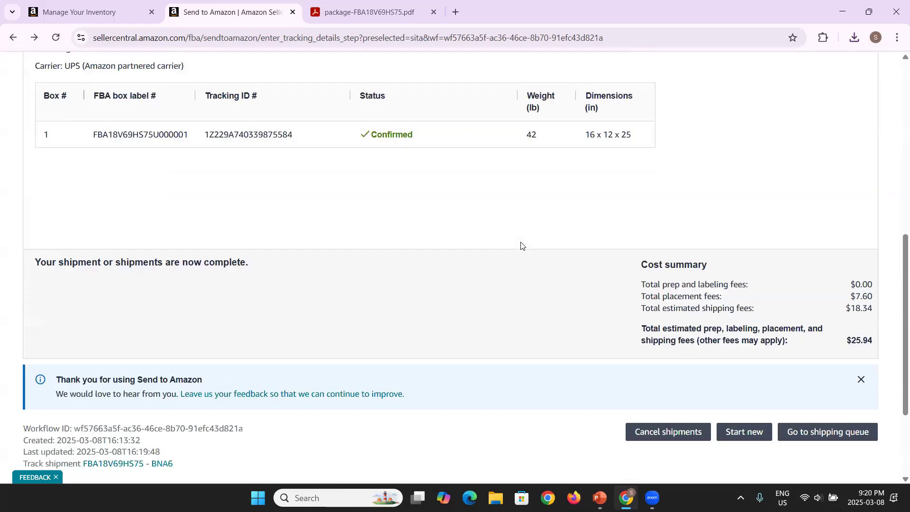
scroll(521, 245, "up", 10)
scroll(521, 246, "down", 2)
scroll(521, 246, "down", 9)
scroll(521, 245, "up", 10)
Step: Open the downloaded item labels PDF from the recent downloads list
scroll(521, 245, "up", 1)
left_click(365, 12)
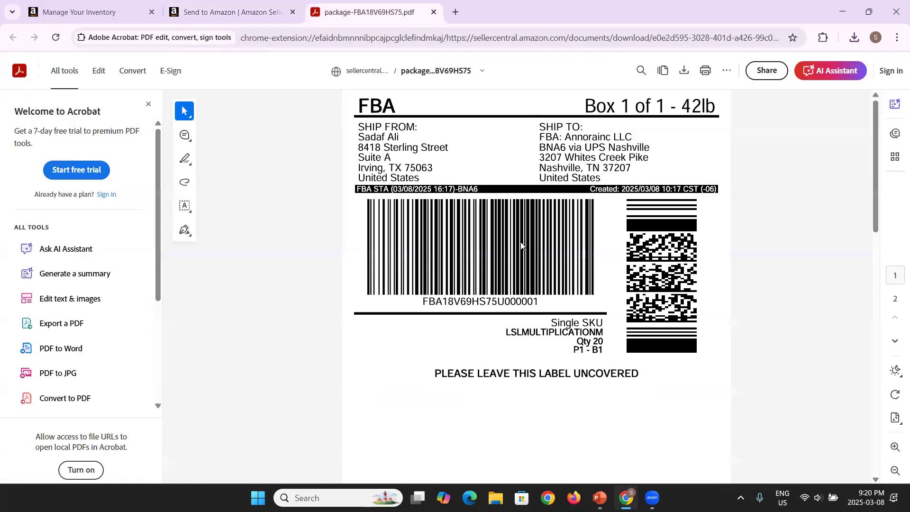
left_click(854, 38)
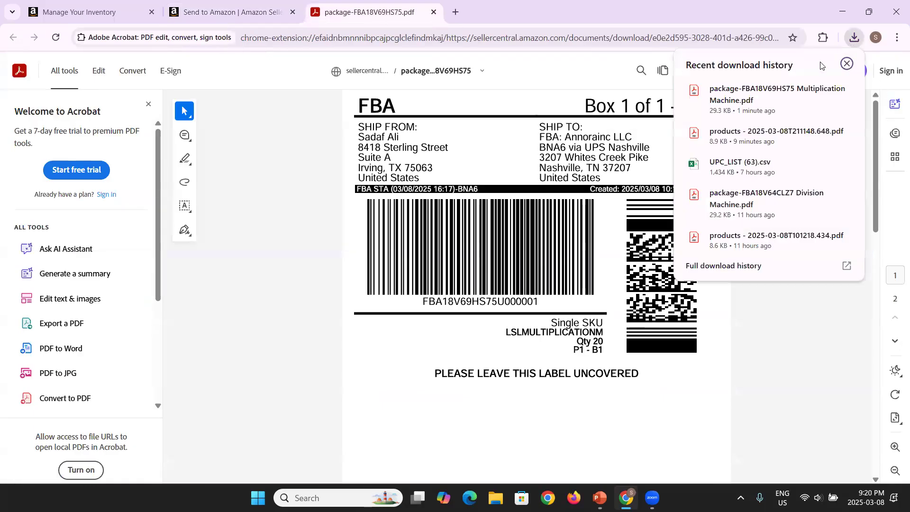
left_click(768, 137)
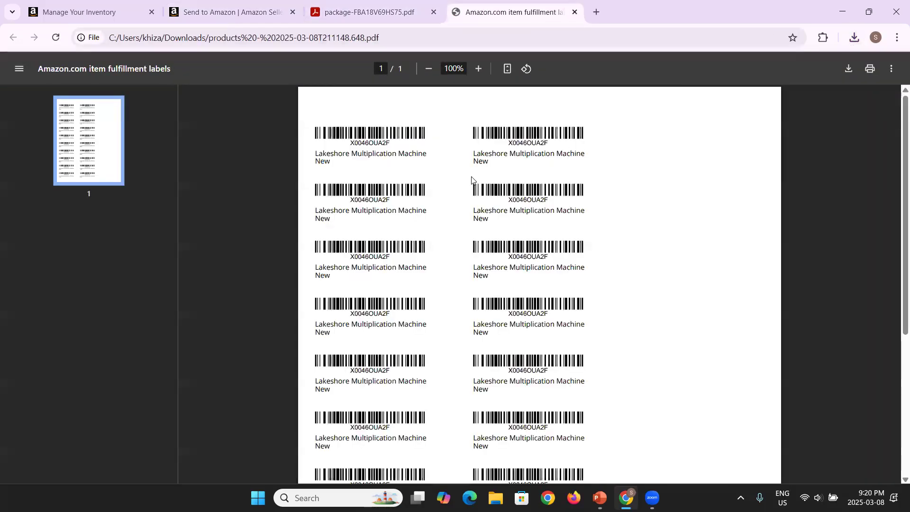
scroll(471, 179, "up", 3, "ctrl")
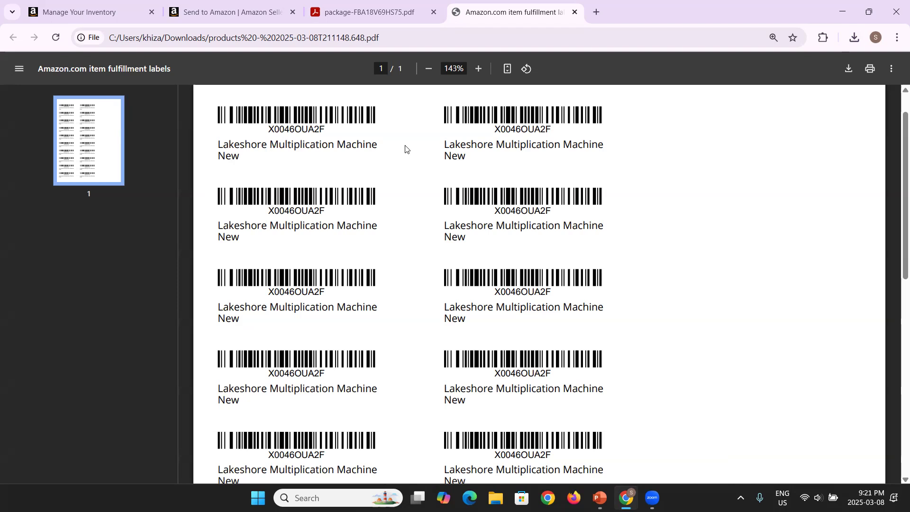
Step: Close both the box label and item labels PDFs
left_click(419, 21)
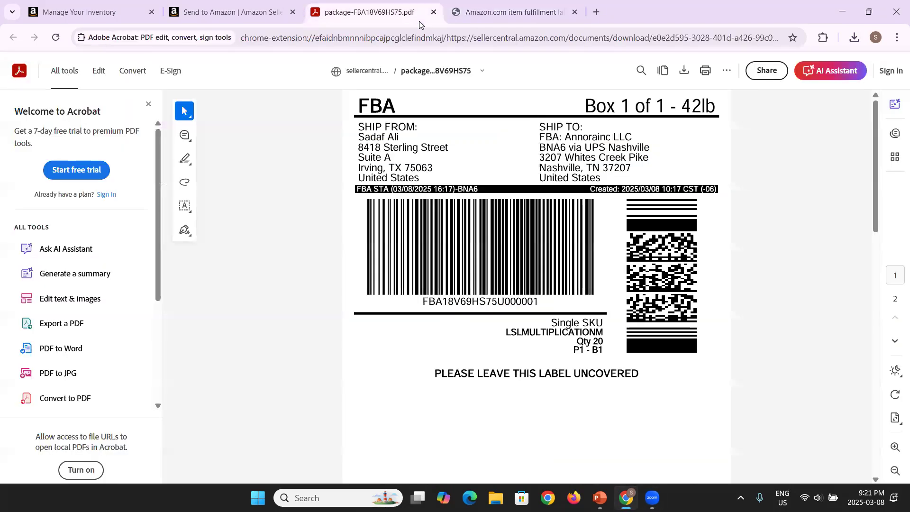
left_click(433, 12)
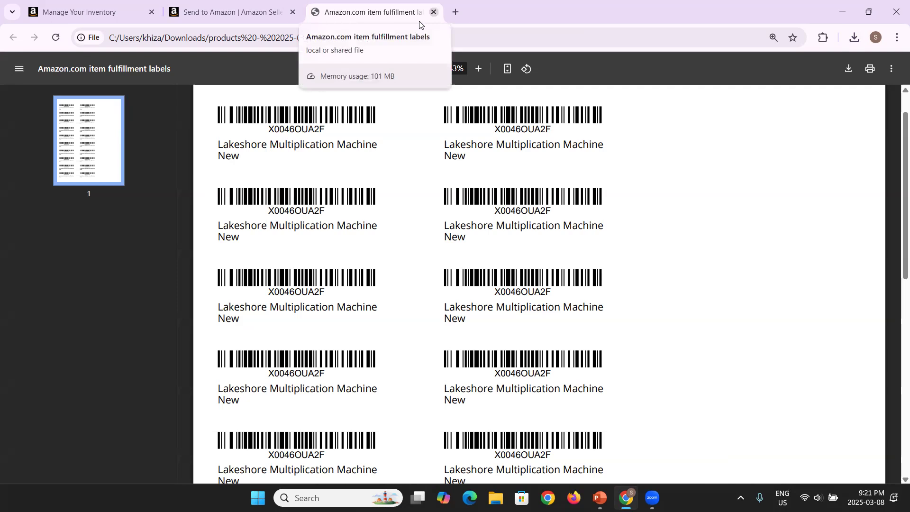
left_click(433, 12)
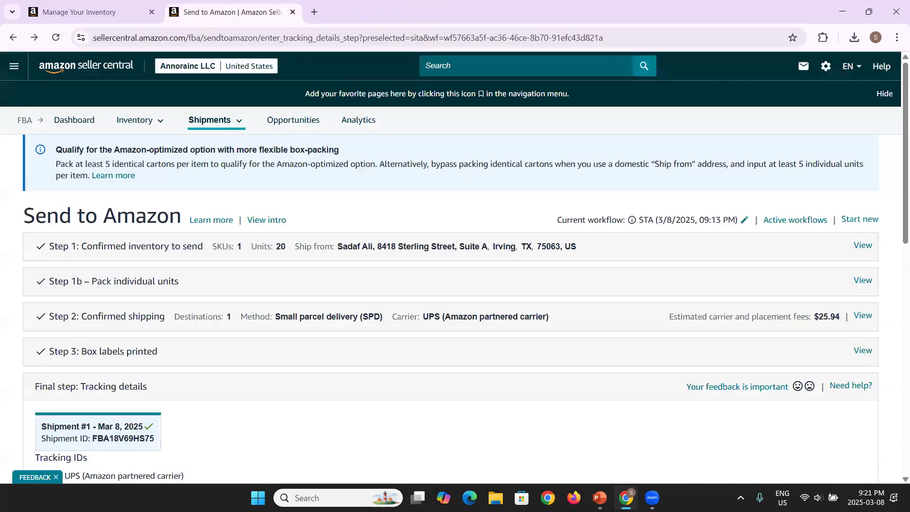
Step: Bring the PowerPoint presentation, then the video meeting window, to the front
mouse_move(652, 498)
left_click(600, 498)
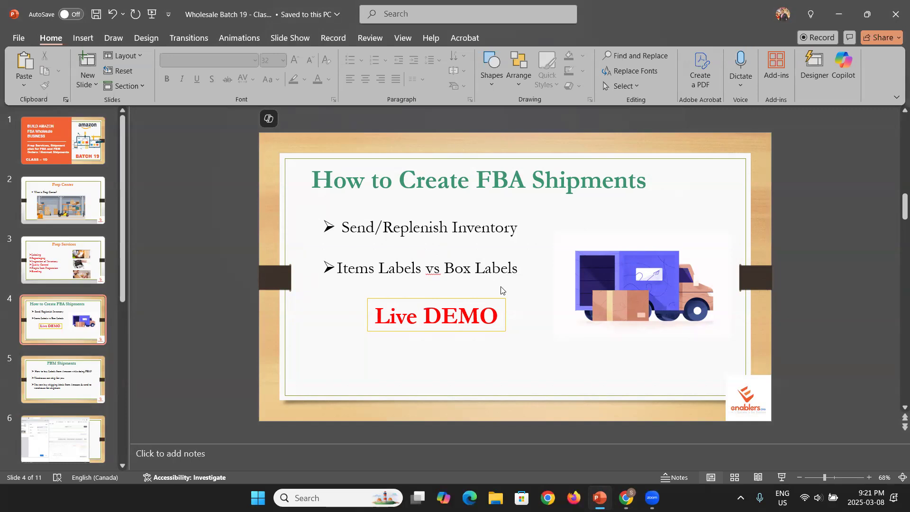
mouse_move(652, 497)
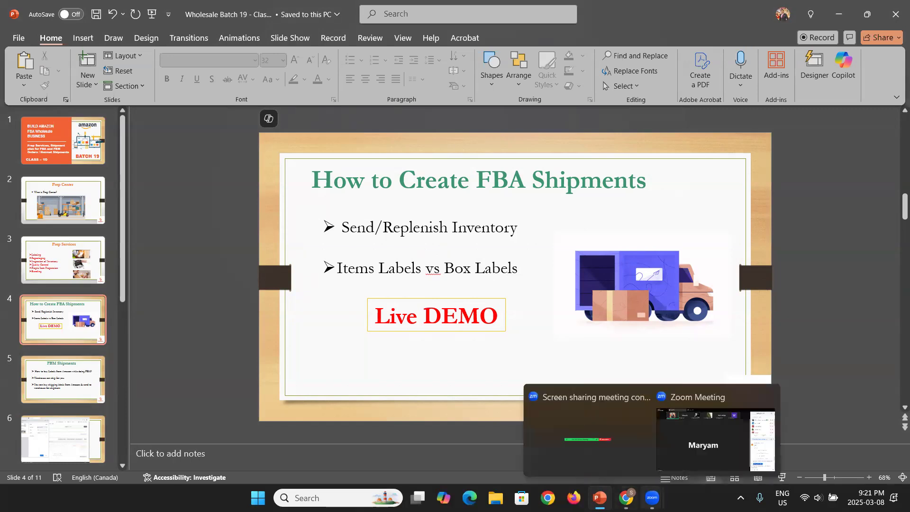
left_click(697, 449)
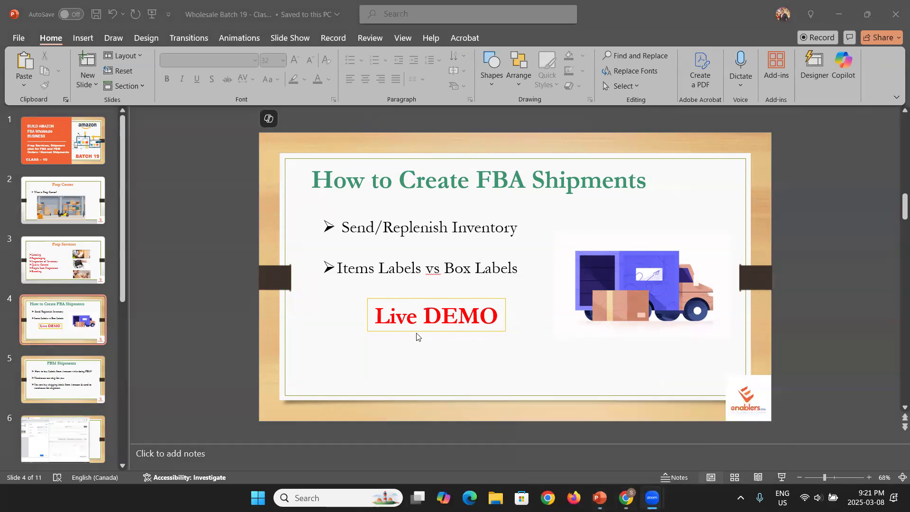
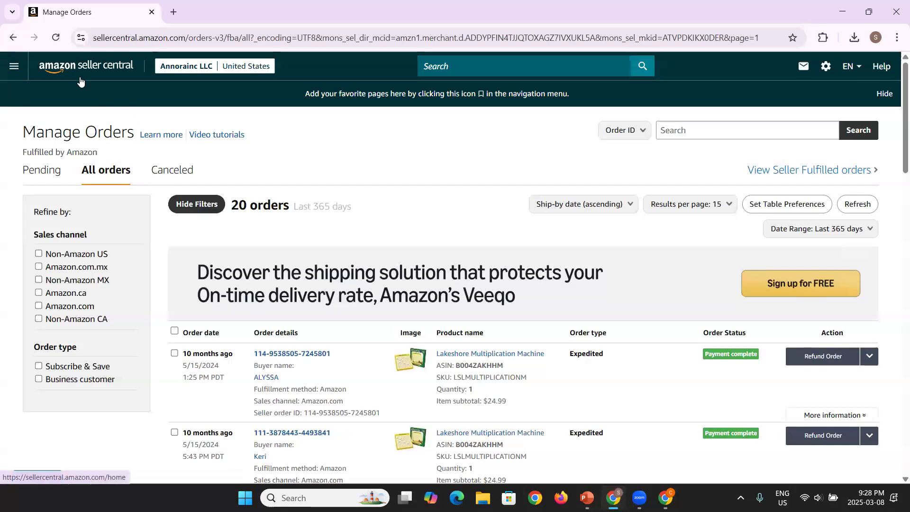
Step: Start a new order via Orders > Create MCF Order in the navigation menu
left_click(18, 71)
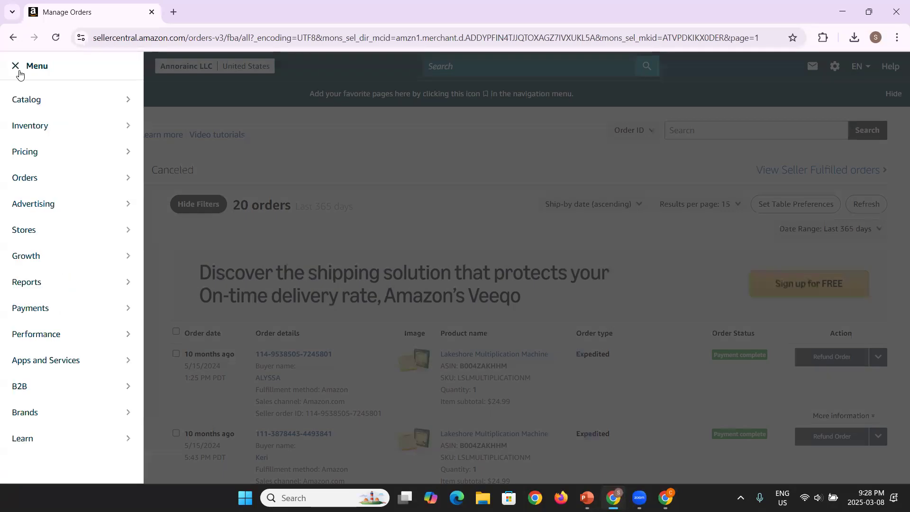
mouse_move(43, 181)
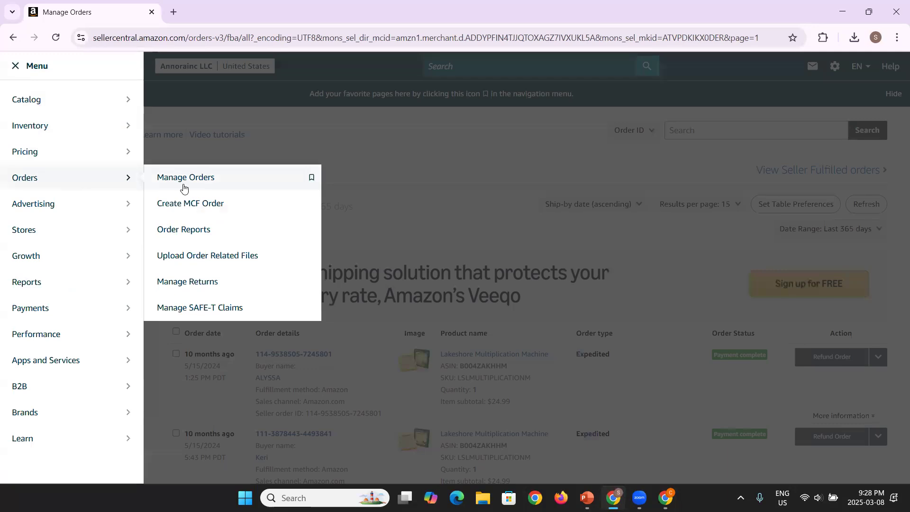
left_click(207, 212)
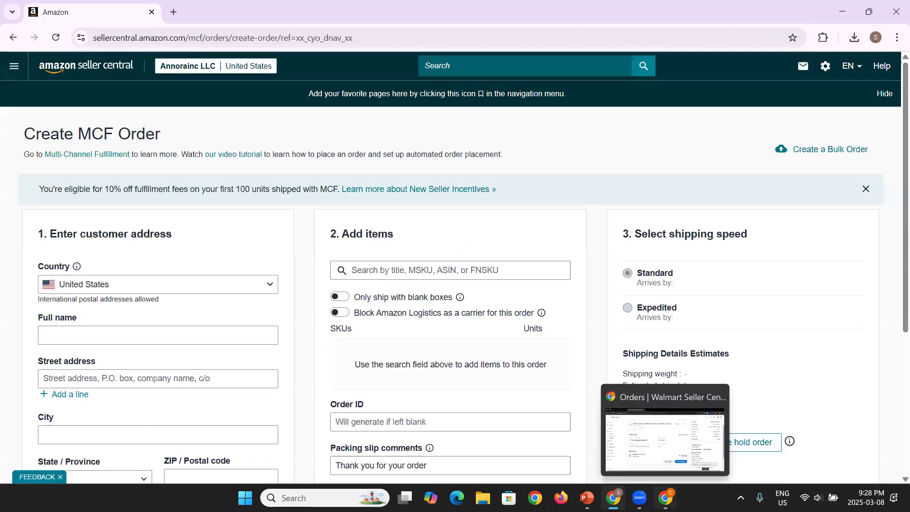
Step: Copy the customer's name from the Walmart order into the Full name field
left_click(665, 498)
scroll(495, 340, "up", 3)
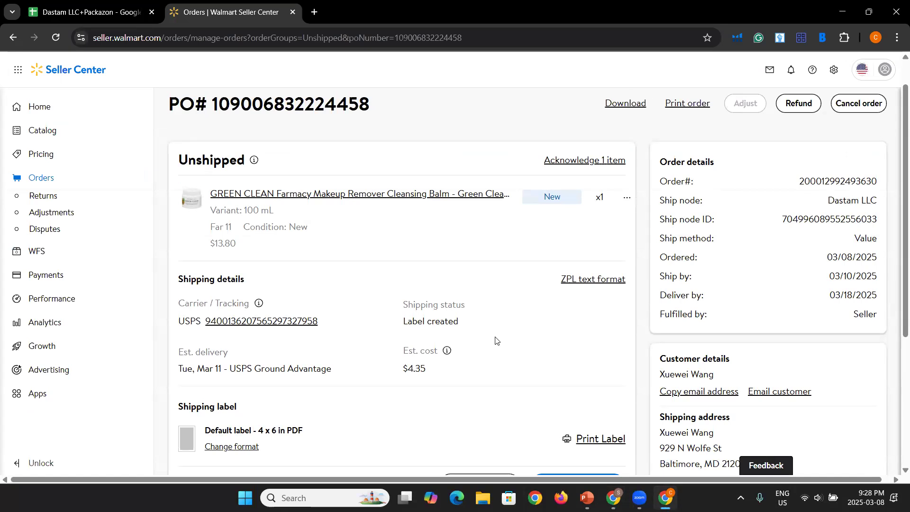
left_click_drag(720, 377, 659, 378)
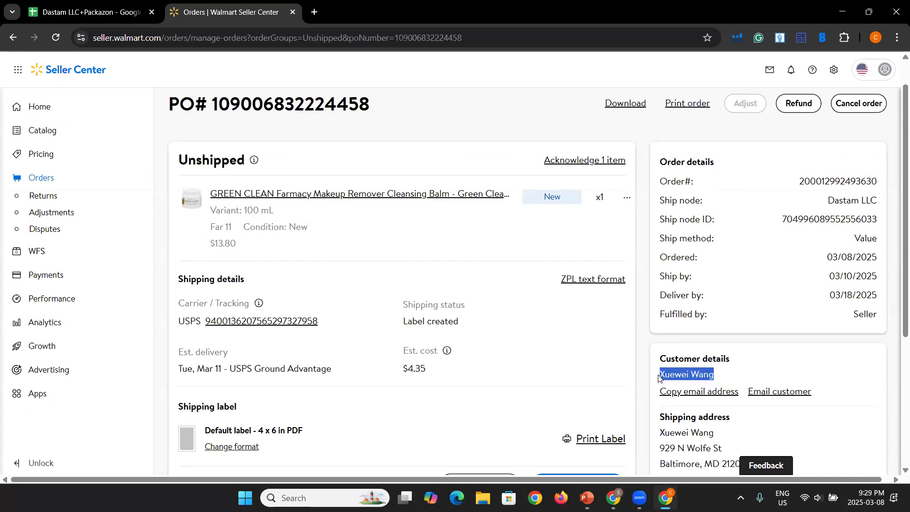
scroll(716, 380, "down", 2)
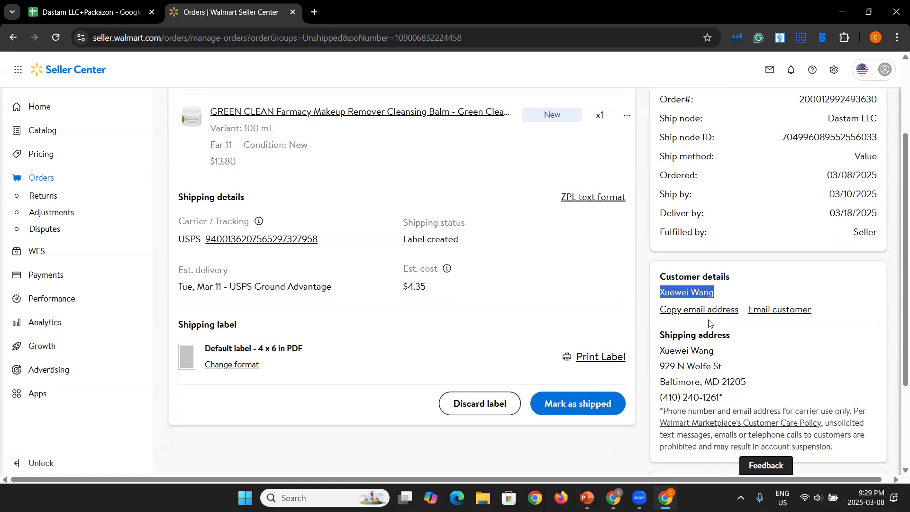
left_click(613, 498)
scroll(144, 329, "down", 1)
left_click(181, 249)
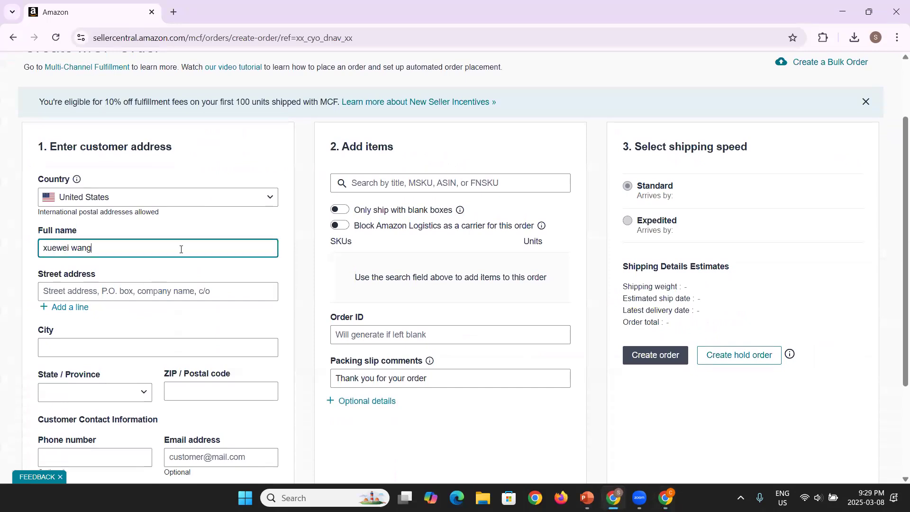
Step: Copy the Walmart buyer's street address into the Street address field
left_click(665, 439)
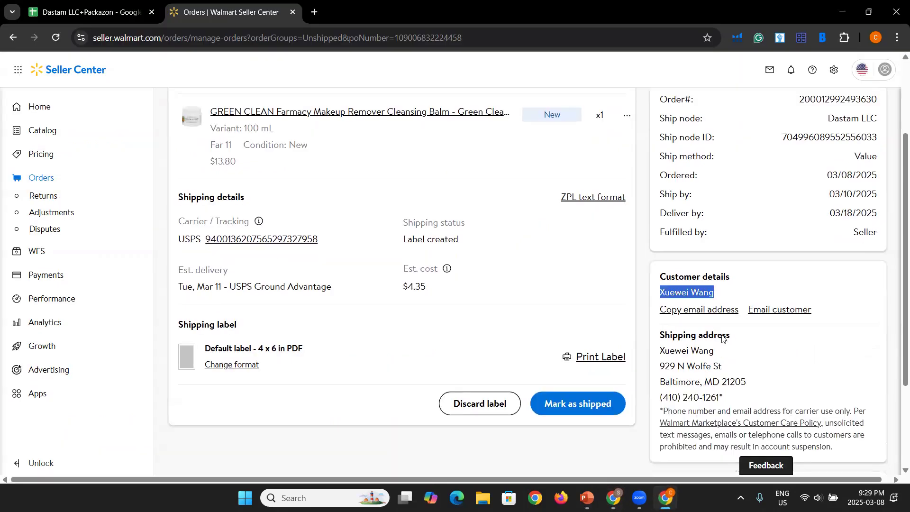
left_click_drag(734, 370, 659, 368)
key("ctrl+c")
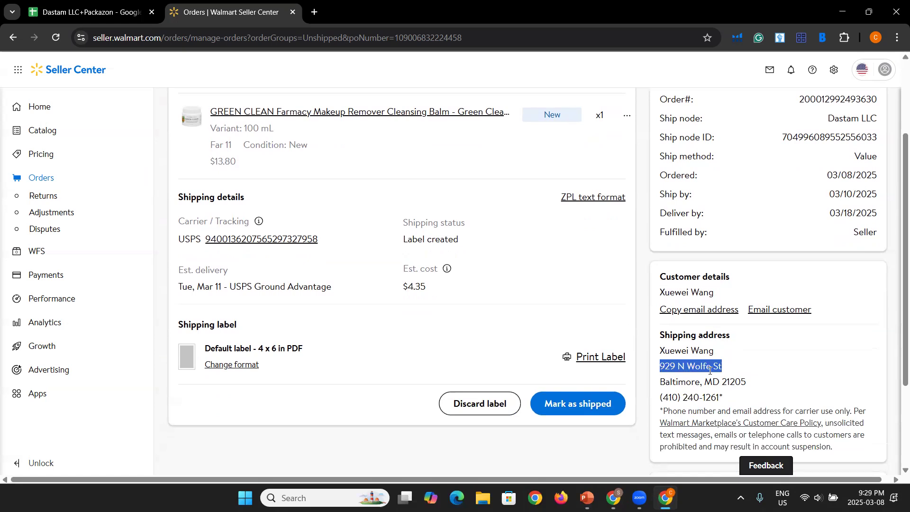
mouse_move(613, 498)
left_click(614, 434)
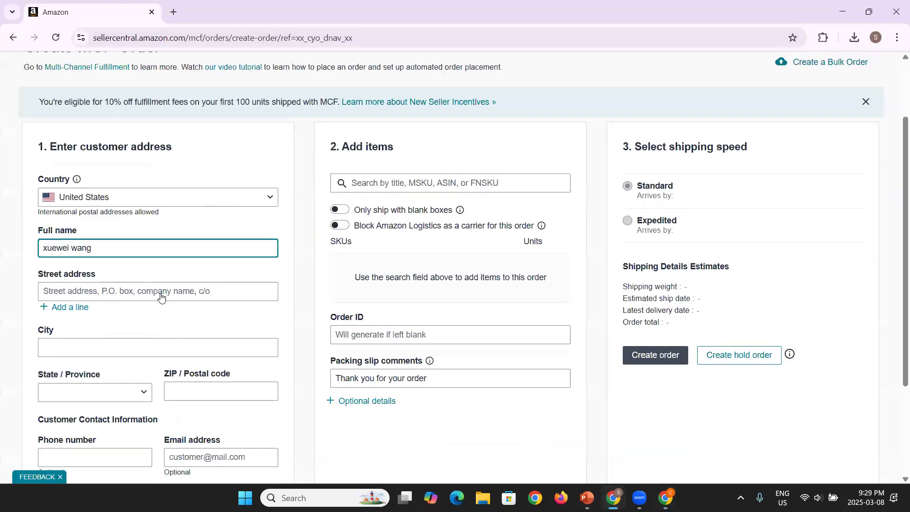
left_click(161, 294)
key("ctrl+v")
Step: Copy the buyer's city from the Walmart order into the City field
mouse_move(666, 498)
left_click(666, 443)
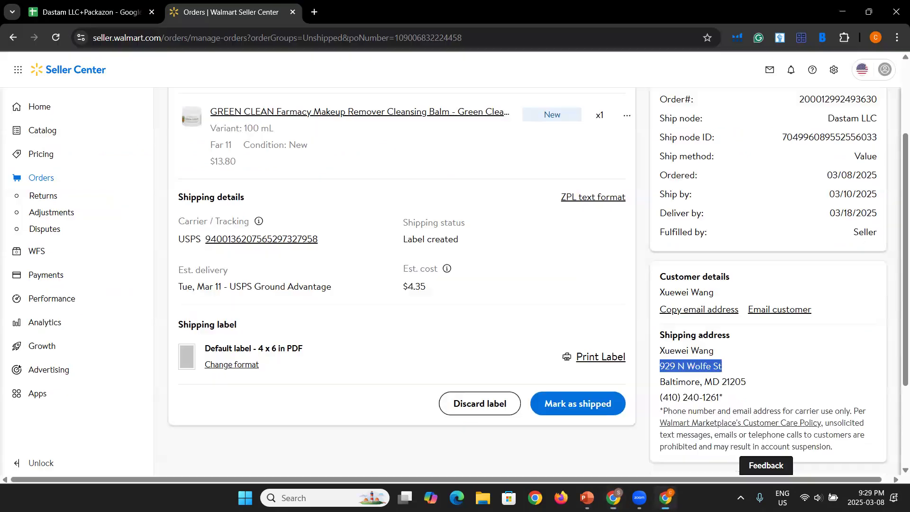
double_click(681, 383)
key("ctrl+c")
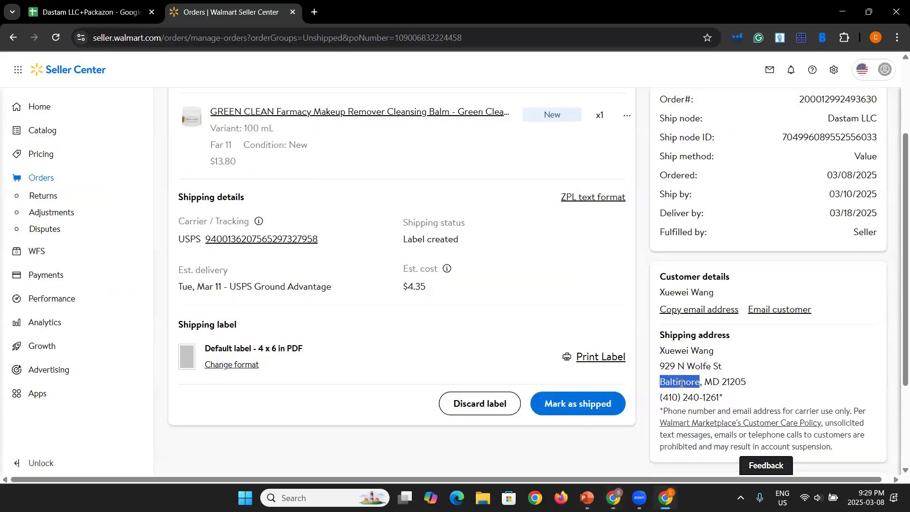
mouse_move(613, 498)
left_click(612, 440)
left_click(134, 353)
key("ctrl+v")
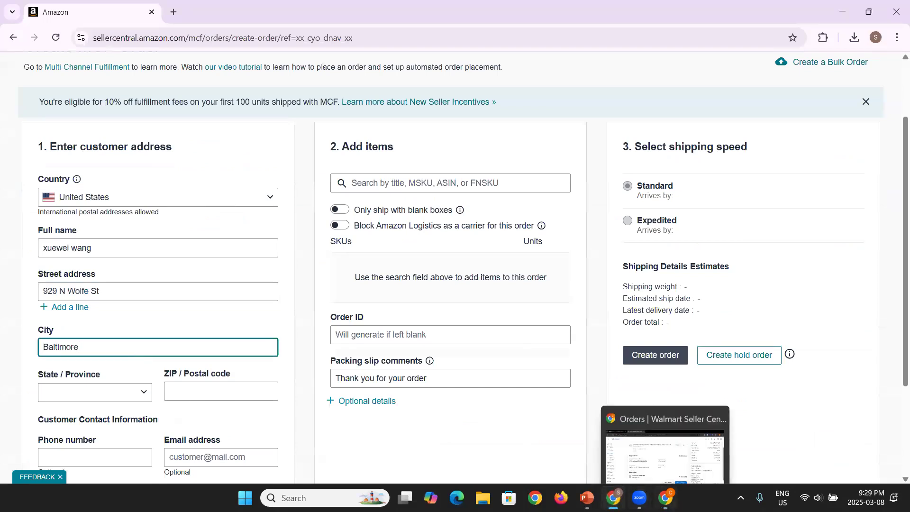
Step: Note the state MD, enter the customer's ZIP code, and open the State list
left_click(666, 498)
double_click(714, 383)
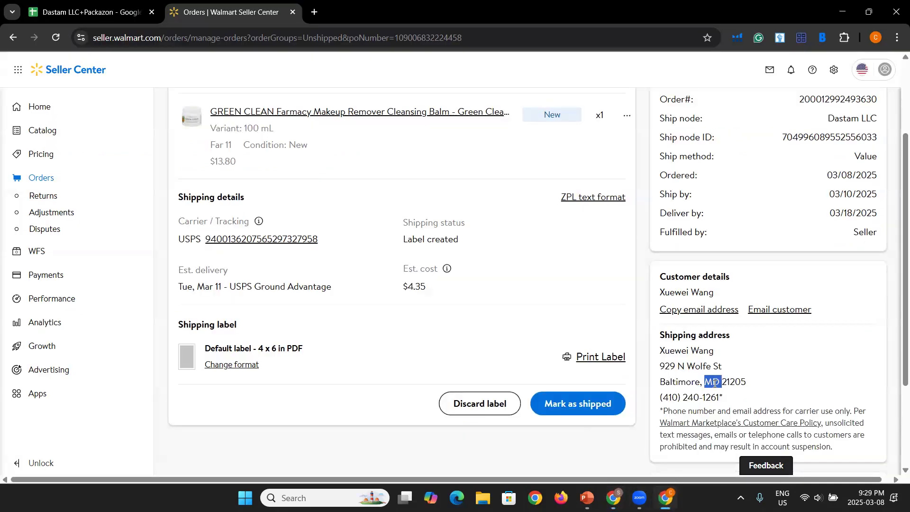
mouse_move(613, 498)
left_click(612, 433)
left_click(180, 391)
type("21205")
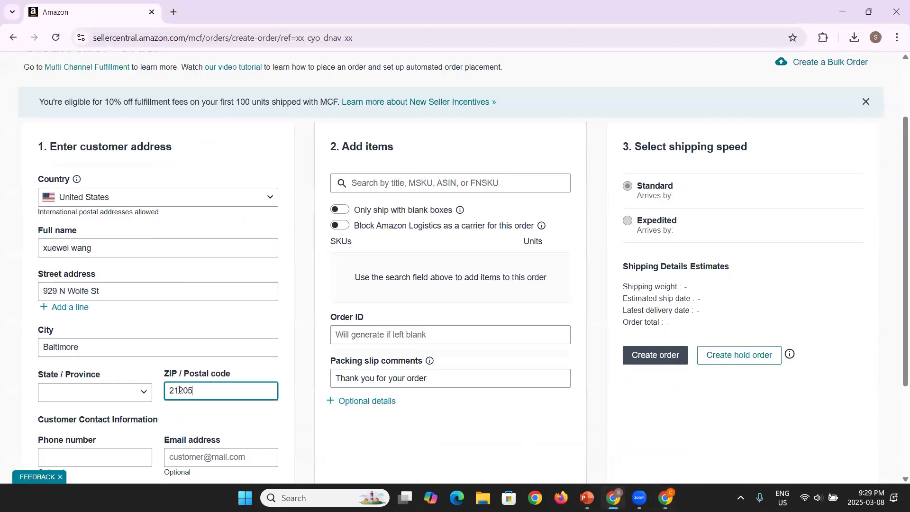
left_click(110, 390)
Step: Set State / Province to MD - Maryland
scroll(110, 327, "down", 8)
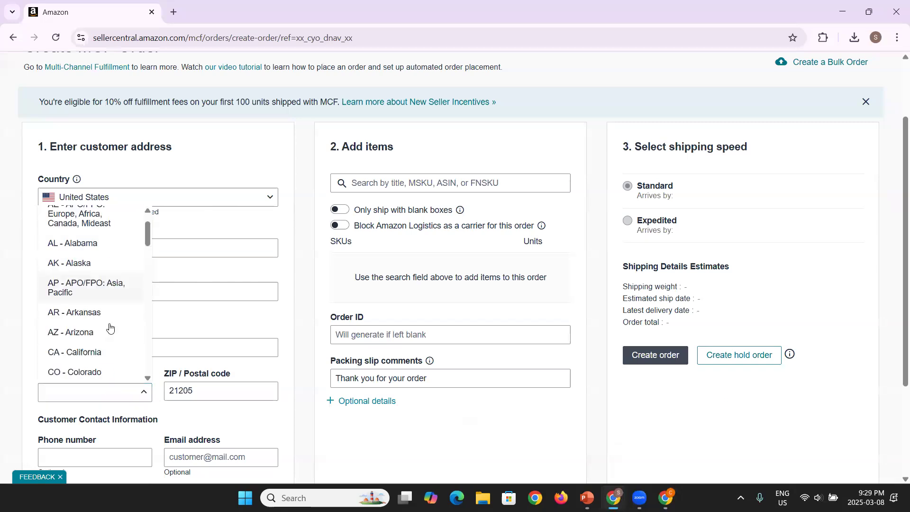
left_click(97, 307)
scroll(25, 373, "down", 2)
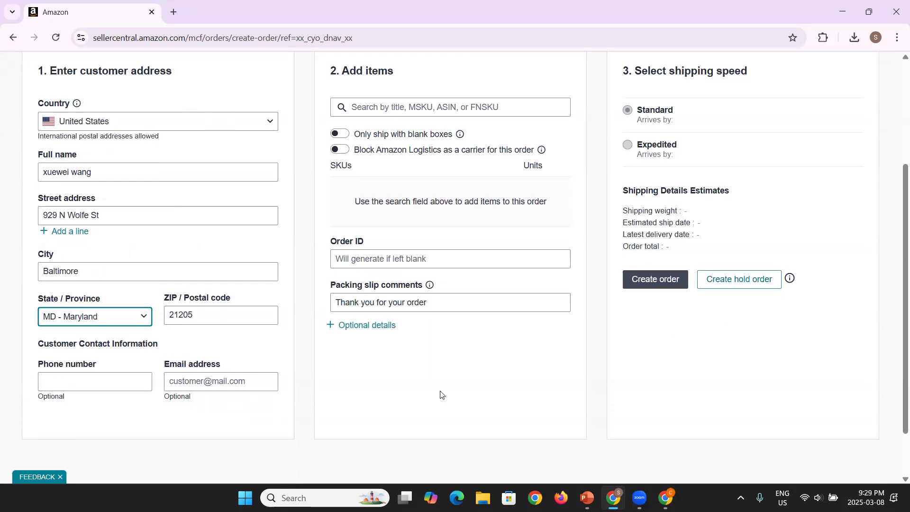
Step: Select the customer's phone number in the Walmart order details
mouse_move(666, 498)
left_click(666, 436)
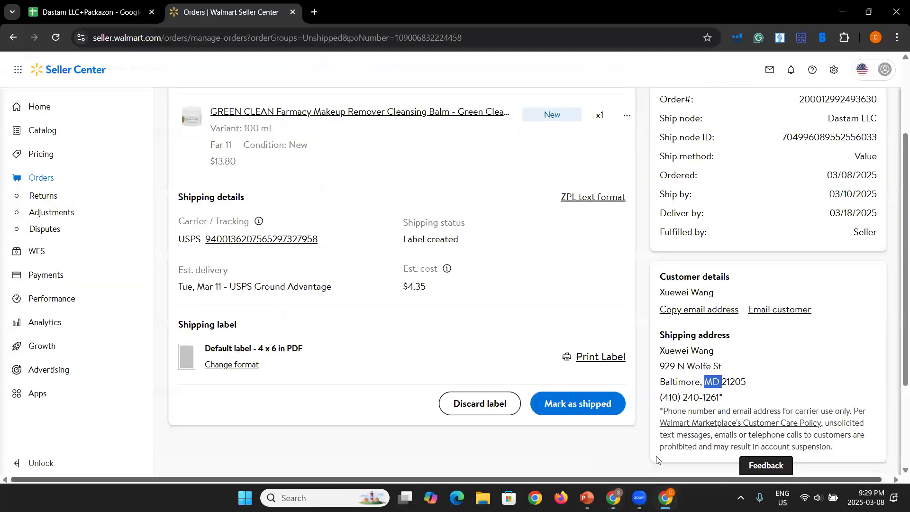
left_click_drag(720, 396, 660, 400)
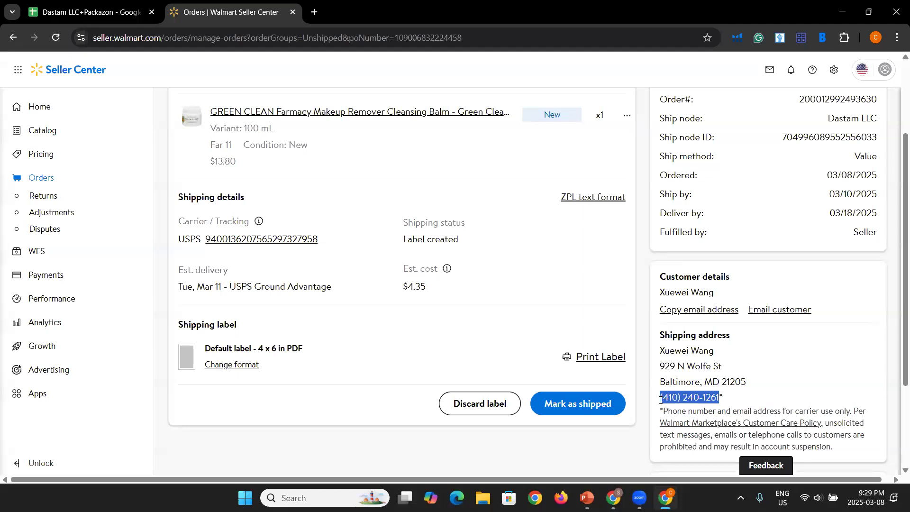
Step: Copy the buyer's e-mail from the Walmart order into the MCF Email address field
left_click(767, 310)
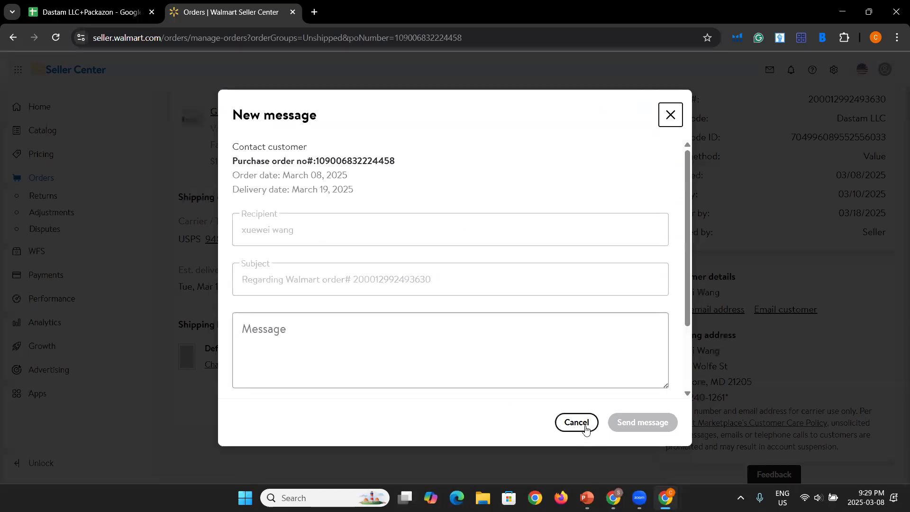
left_click(586, 430)
left_click(719, 310)
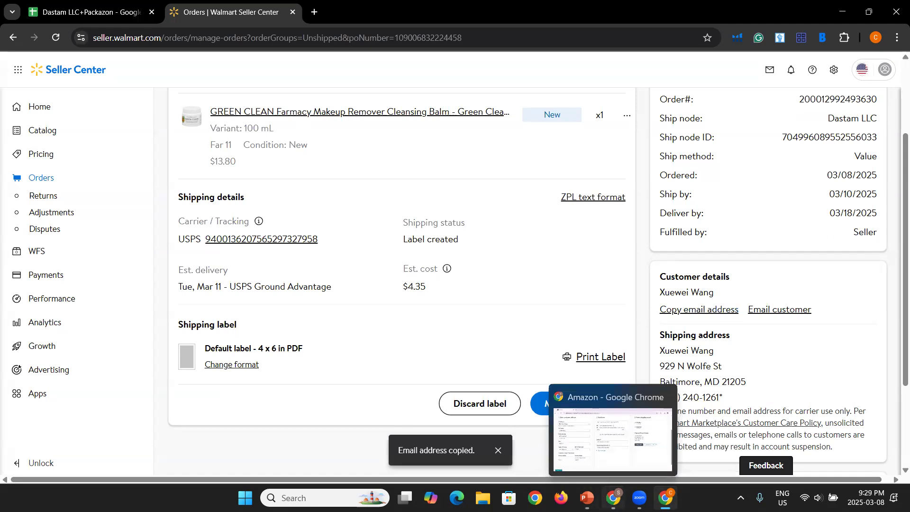
left_click(612, 498)
left_click(258, 381)
key("ctrl+v")
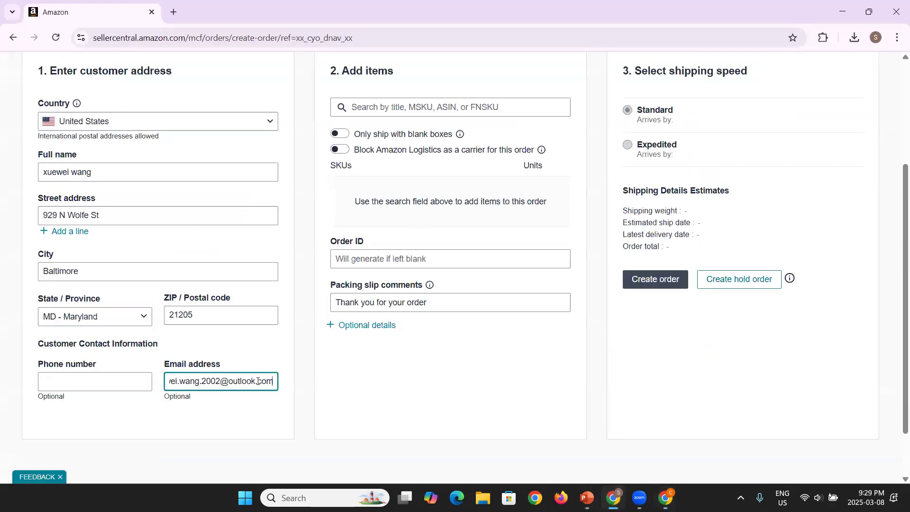
left_click(242, 386)
Step: Place the cursor in the Add items search box, rechecking the Walmart order
scroll(242, 386, "right", 1)
scroll(341, 386, "up", 2)
scroll(341, 383, "down", 2)
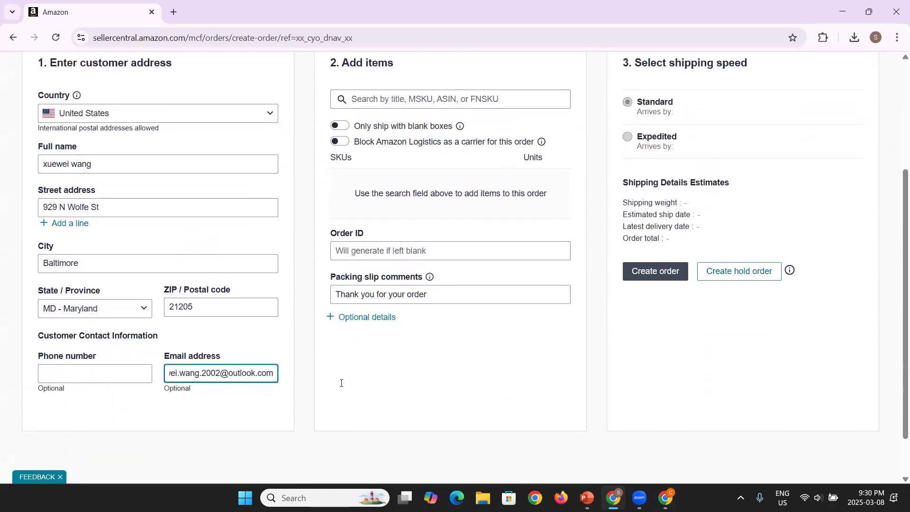
scroll(341, 383, "up", 2)
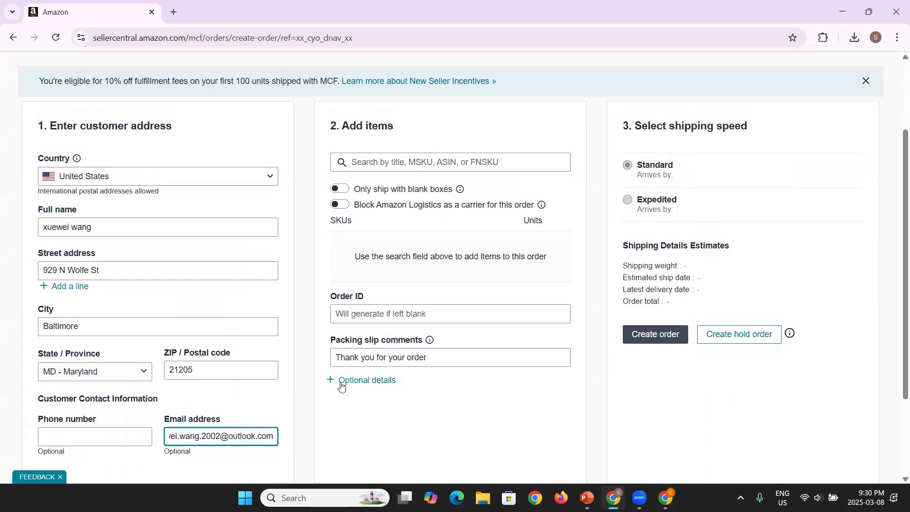
left_click(416, 159)
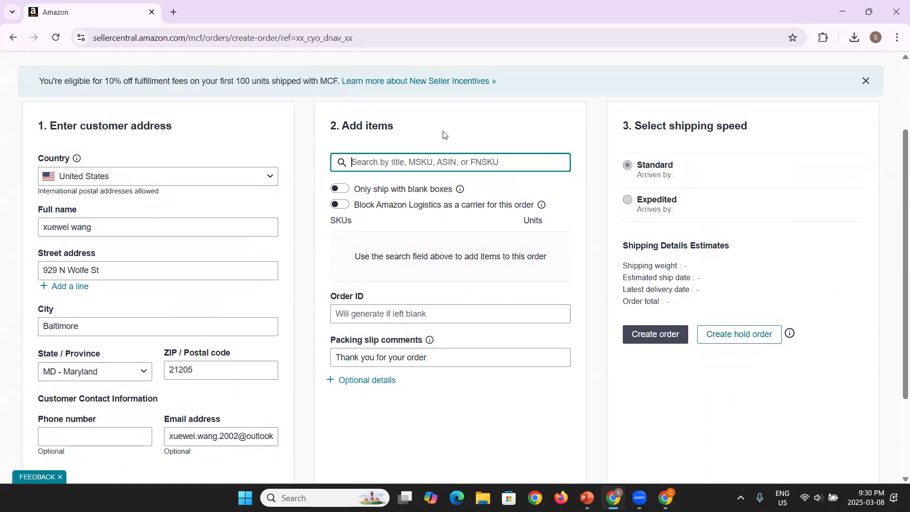
left_click(665, 496)
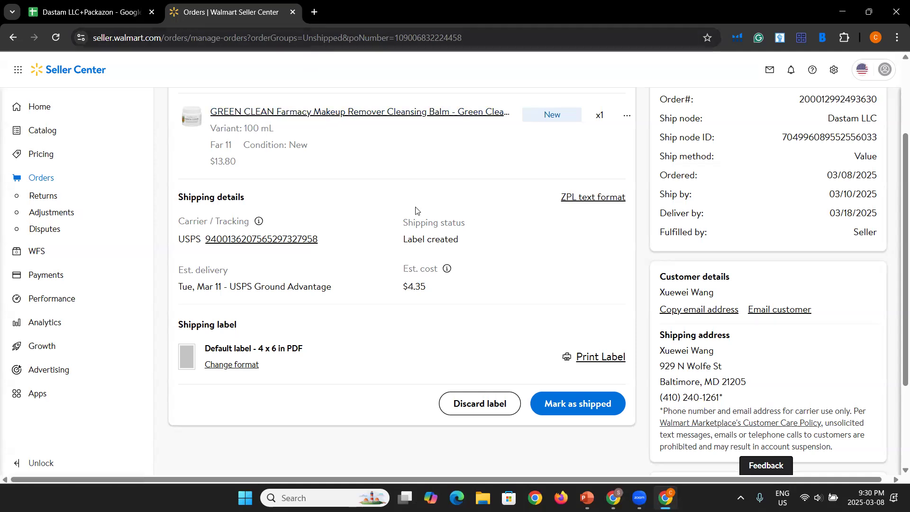
left_click(613, 498)
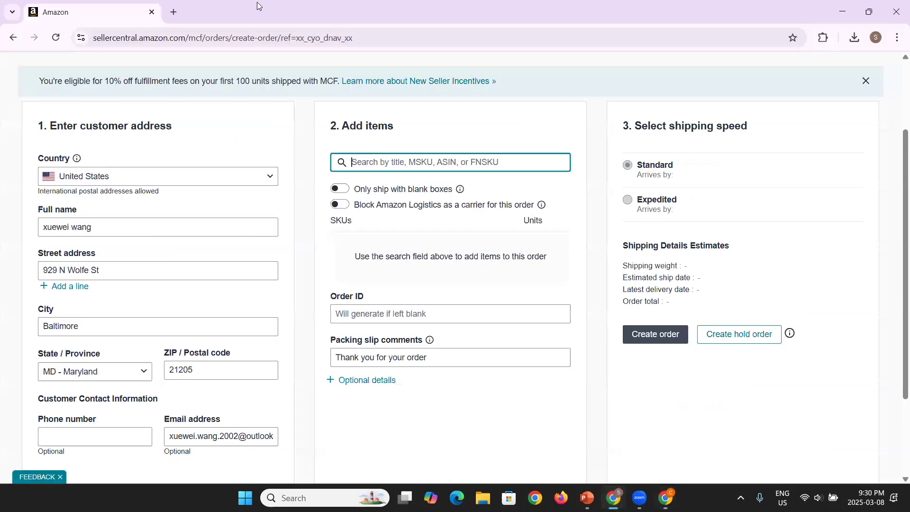
Step: In a new tab, search amazon.com for 'farmacy green cream'
left_click(173, 16)
type("amazon.com")
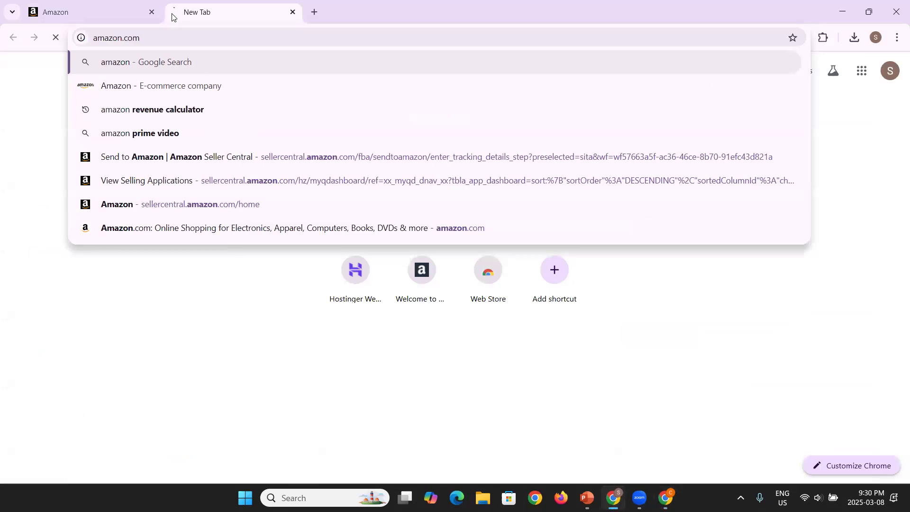
key("Return")
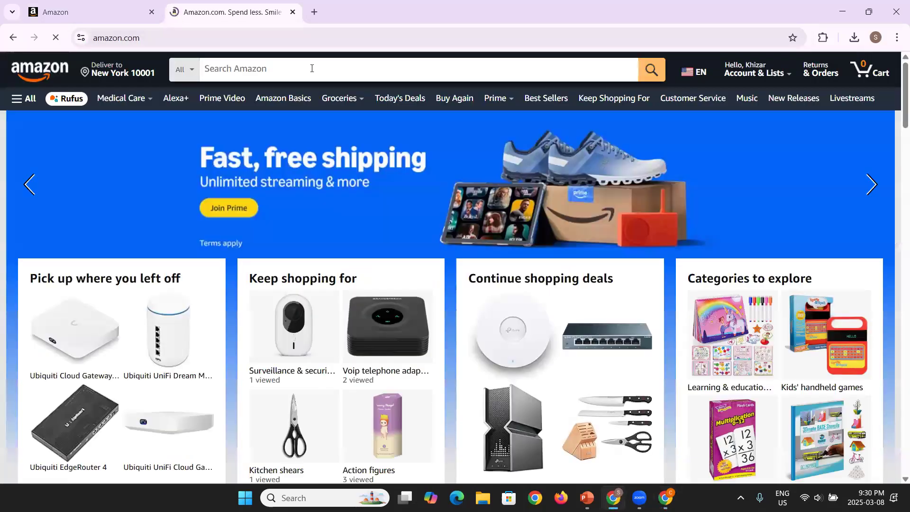
left_click(311, 68)
type("farmacy ")
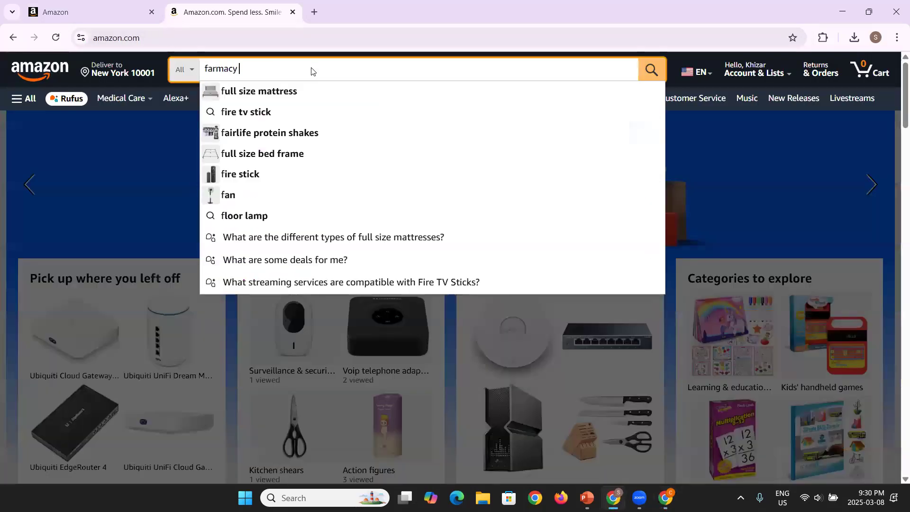
type("green cream")
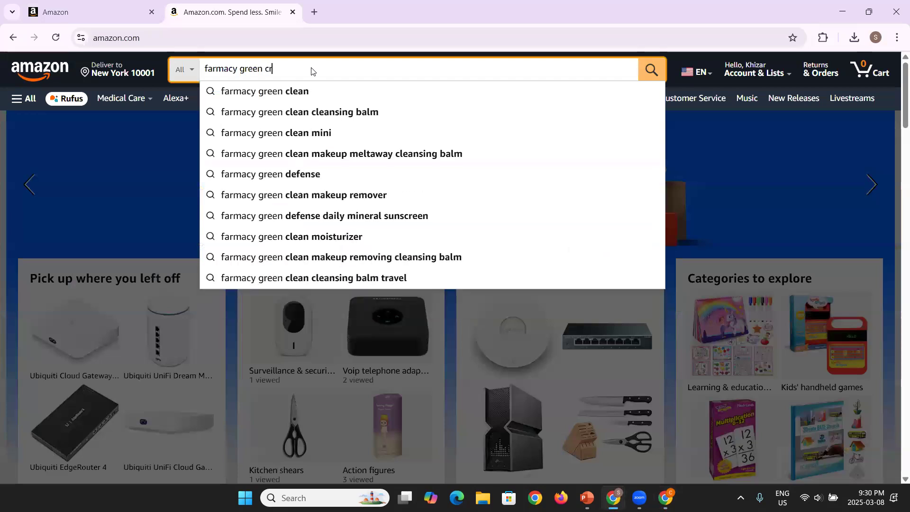
key("Return")
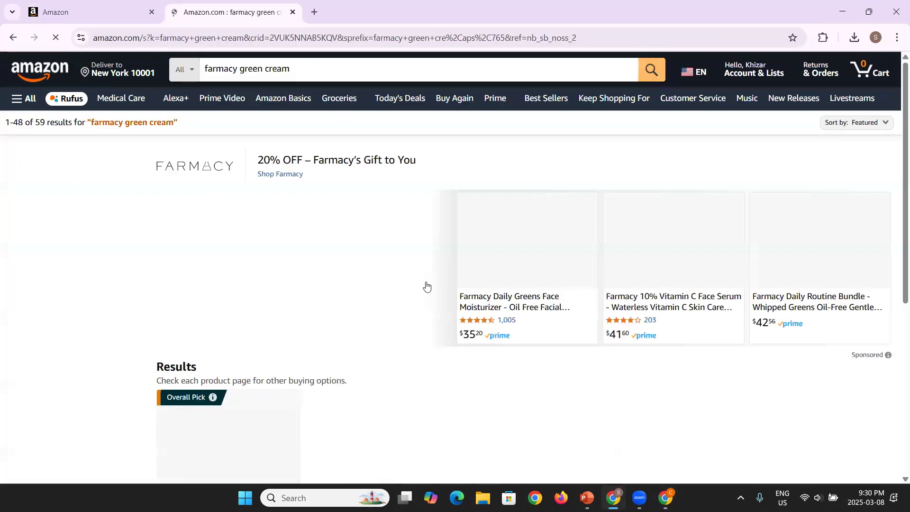
Step: Open the Green Clean cleansing balm page and copy ASIN B07CV28SSD from its URL
scroll(428, 291, "down", 5)
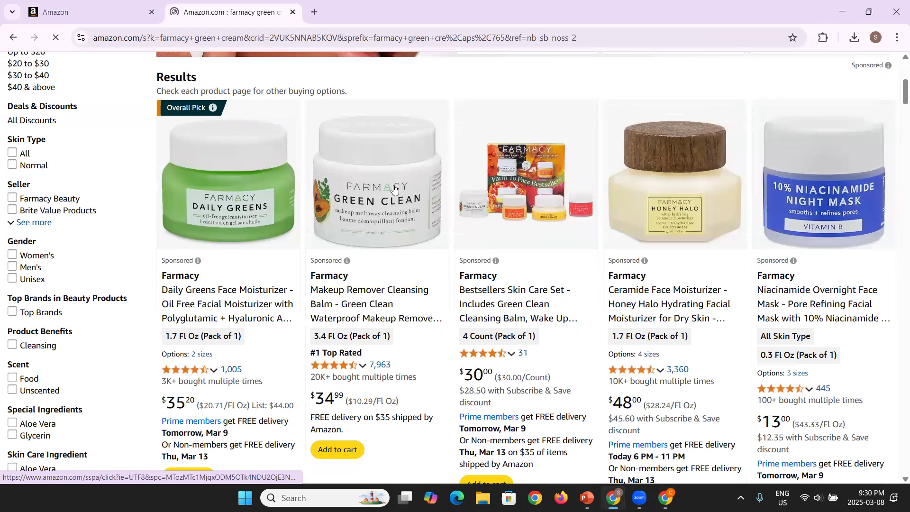
left_click(394, 189)
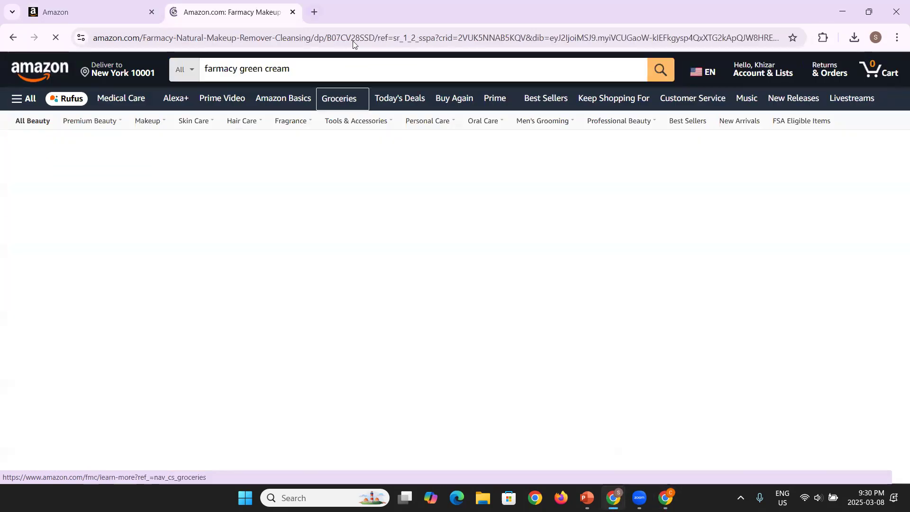
triple_click(357, 37)
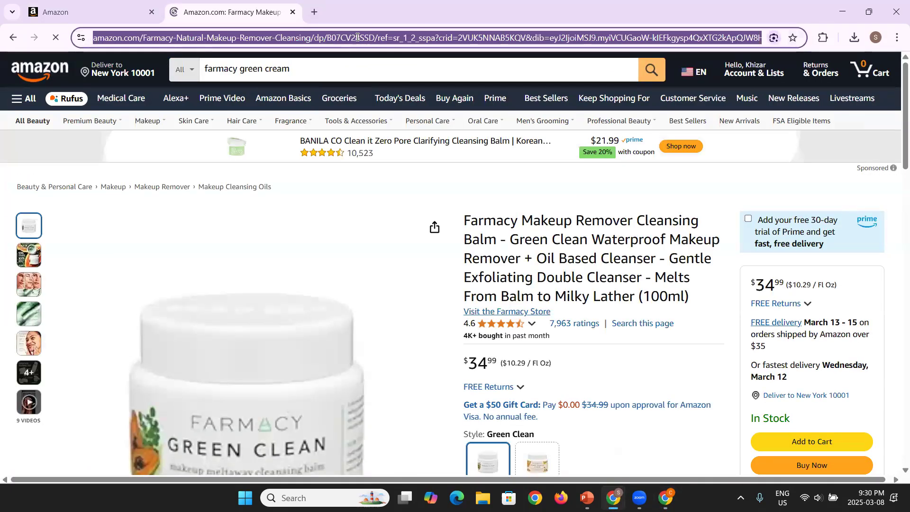
double_click(358, 39)
key("ctrl+c")
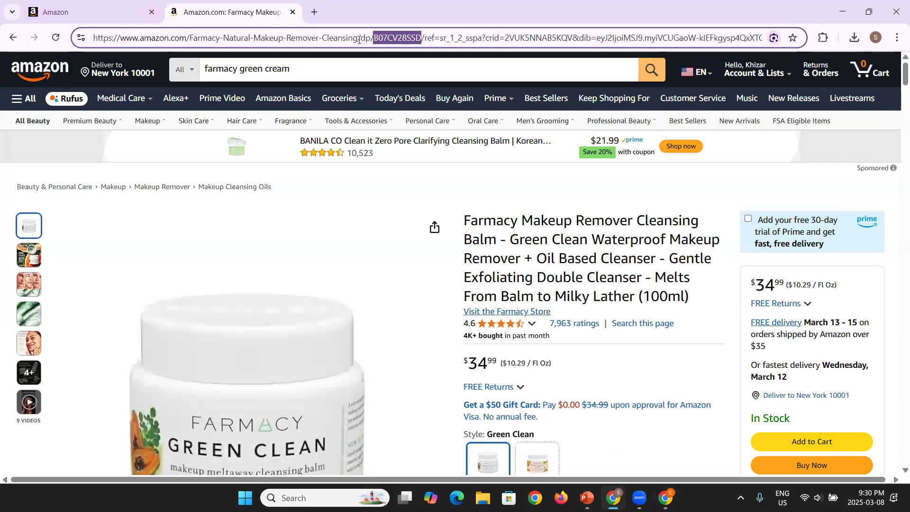
left_click(114, 5)
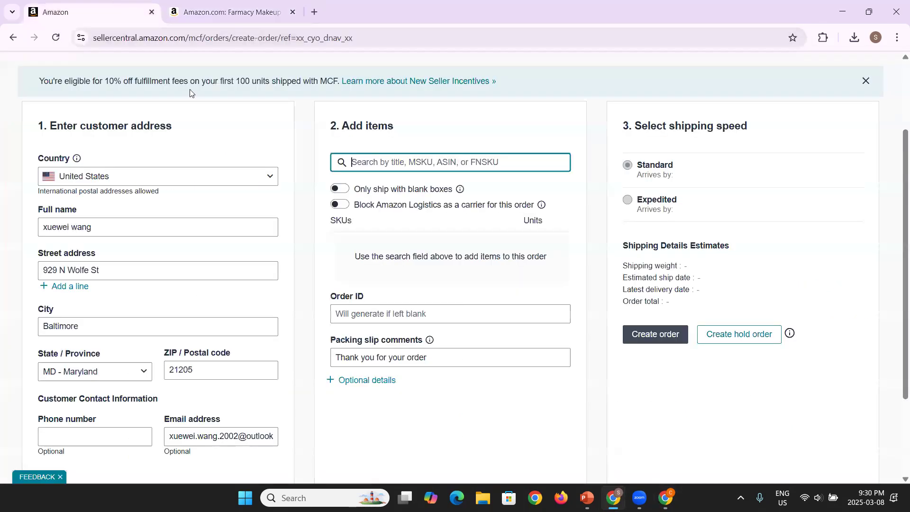
Step: Paste ASIN B07CV28SSD into Add items, see the 'could not find' message, then view PowerPoint slide 10
key("ctrl+v")
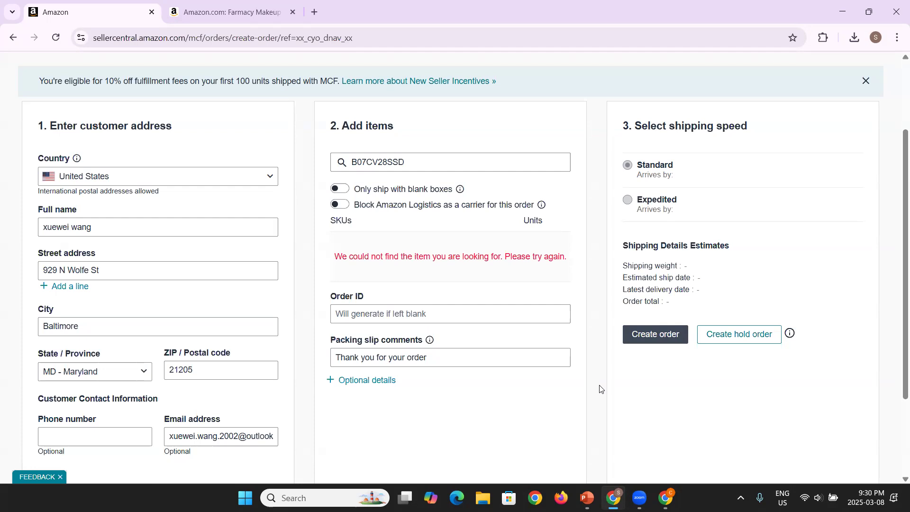
scroll(190, 378, "down", 1)
scroll(190, 380, "up", 1)
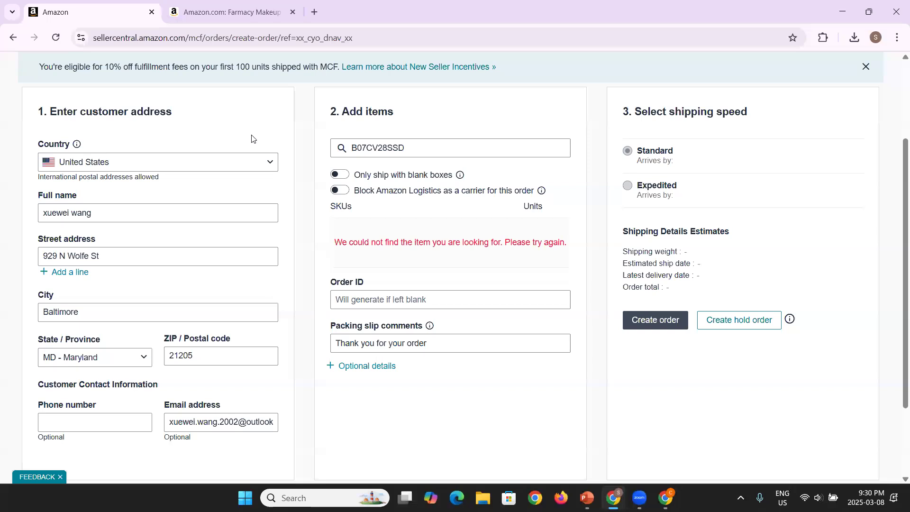
scroll(301, 199, "up", 2)
scroll(301, 201, "down", 1)
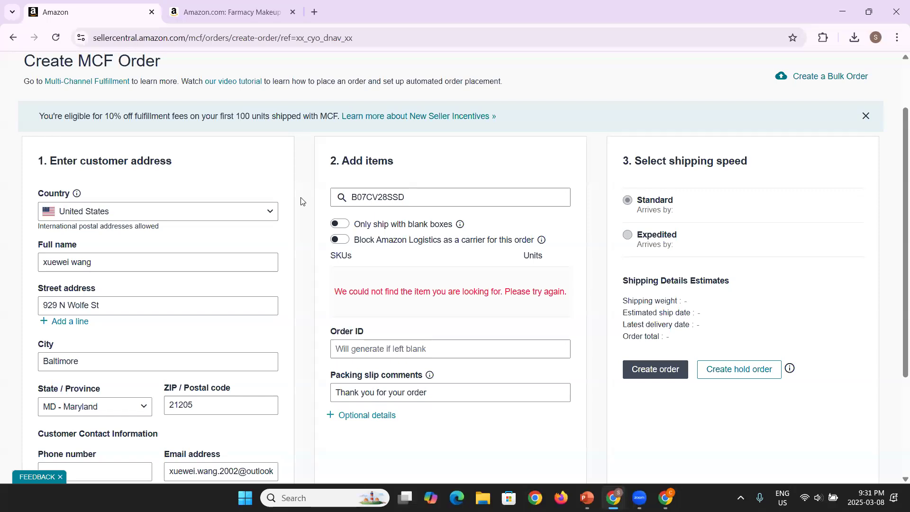
scroll(301, 201, "up", 2)
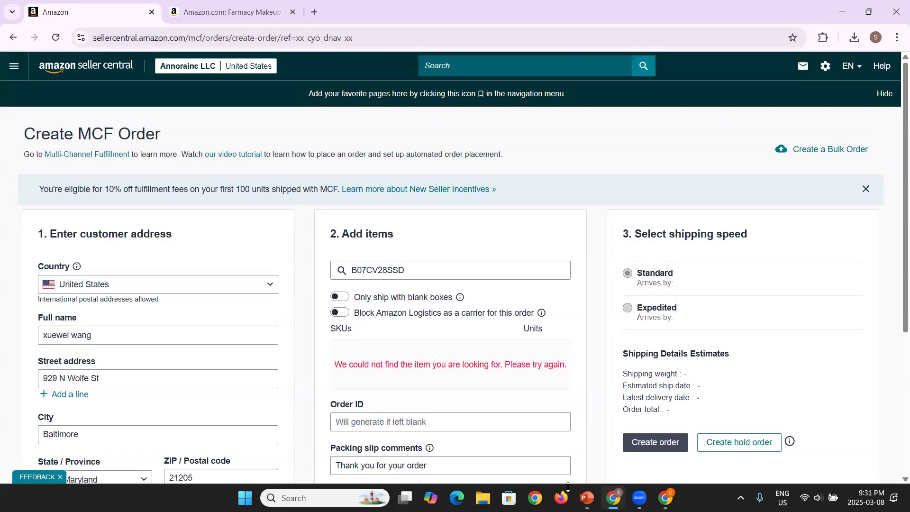
left_click(586, 497)
scroll(514, 277, "down", 2)
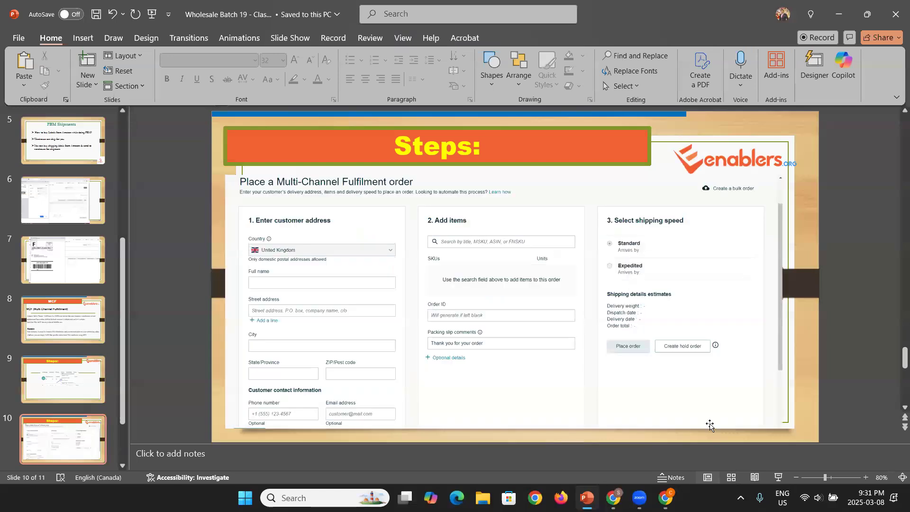
Step: Switch to the Zoom meeting, then back to the Chrome Create MCF Order page
mouse_move(639, 497)
left_click(692, 445)
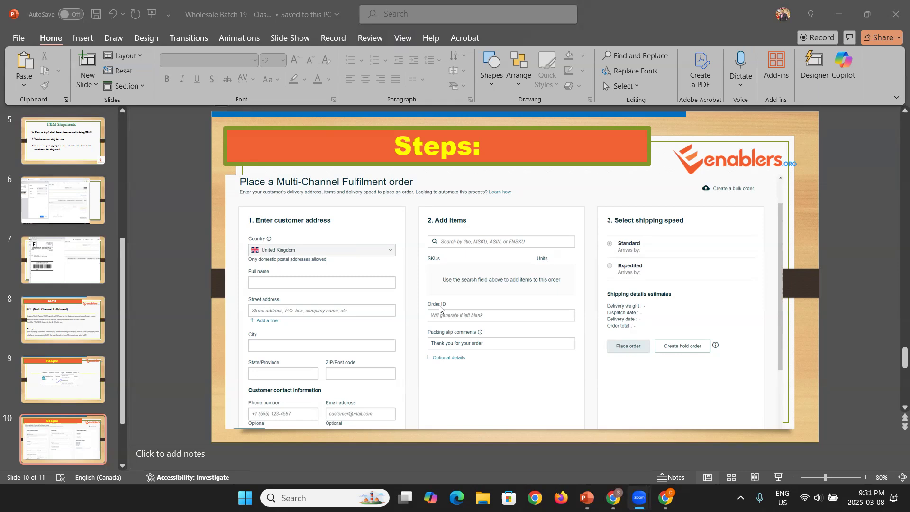
mouse_move(613, 498)
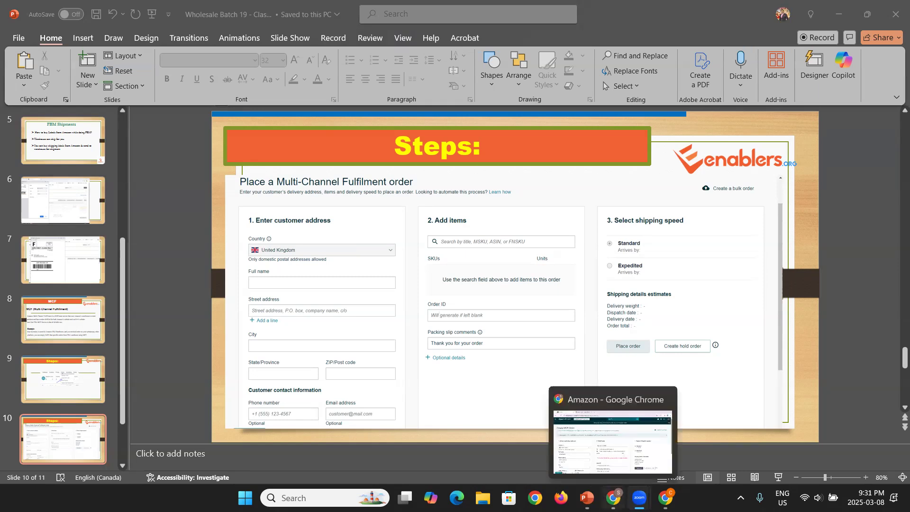
left_click(612, 498)
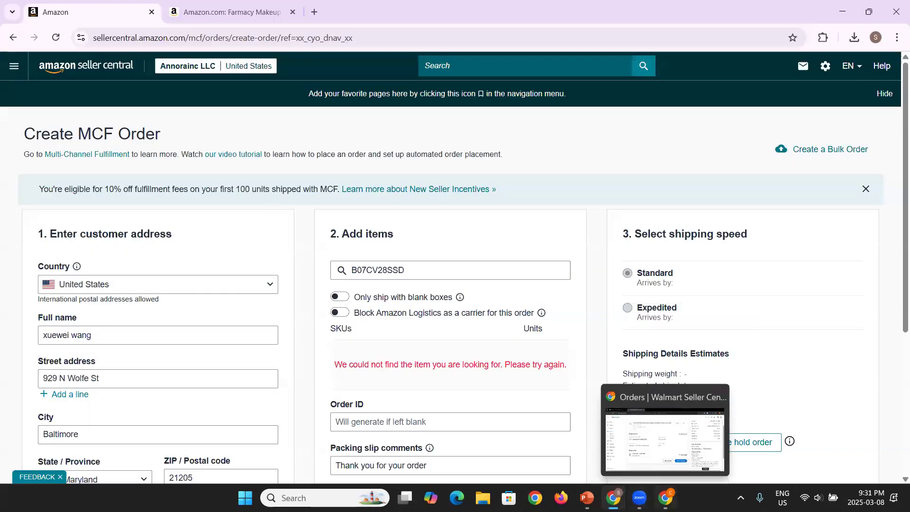
Step: Compare the filled MCF form against the Walmart order details, ending on the Walmart window
left_click(665, 498)
scroll(523, 251, "down", 2)
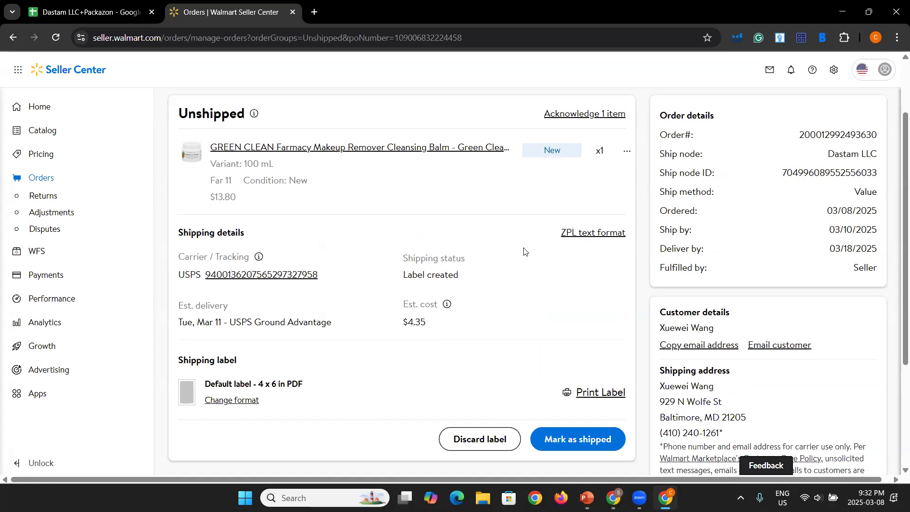
mouse_move(612, 497)
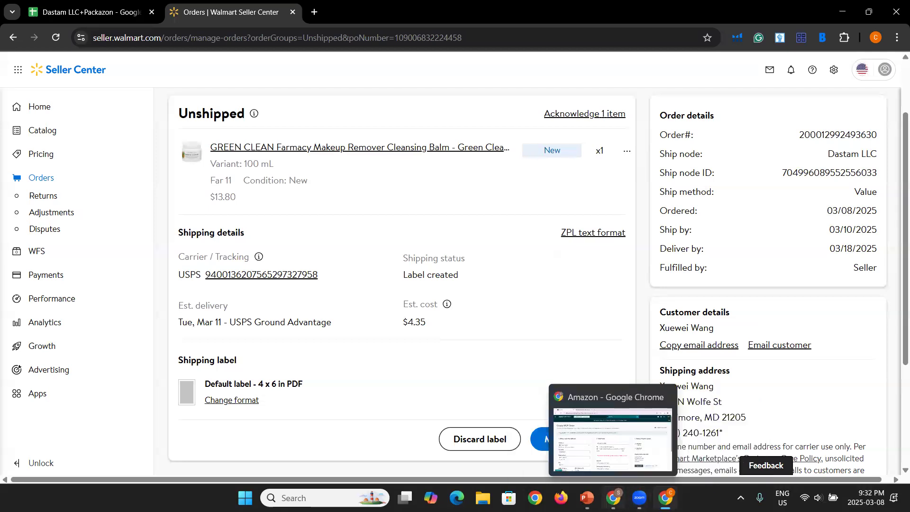
left_click(611, 436)
scroll(535, 401, "down", 2)
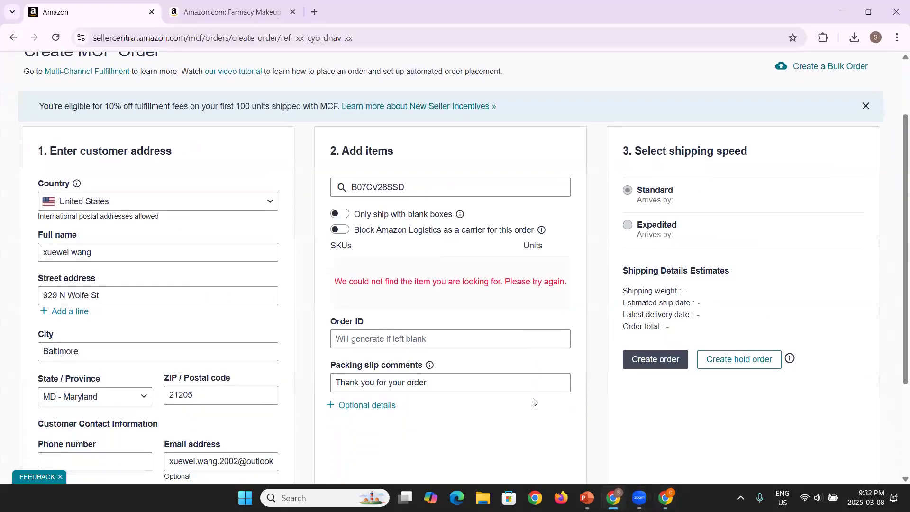
scroll(535, 402, "down", 1)
scroll(535, 402, "up", 3)
scroll(535, 402, "down", 4)
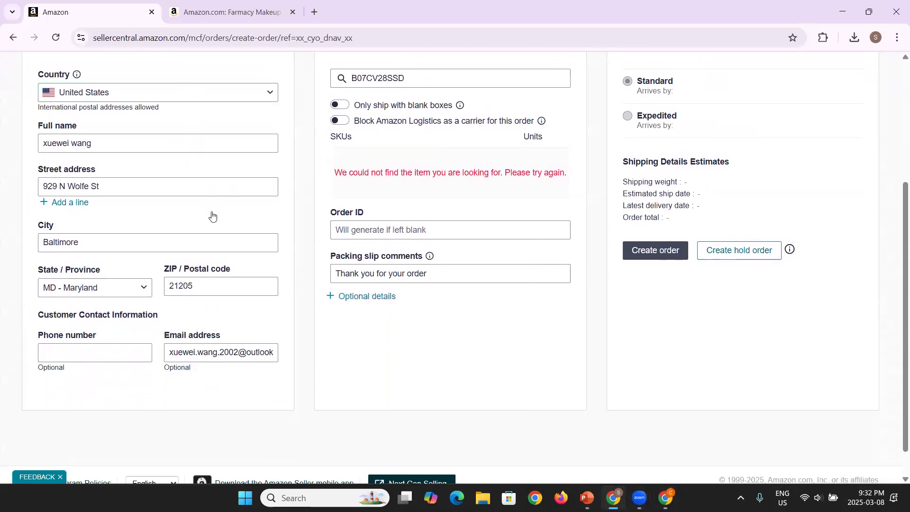
scroll(421, 335, "up", 1)
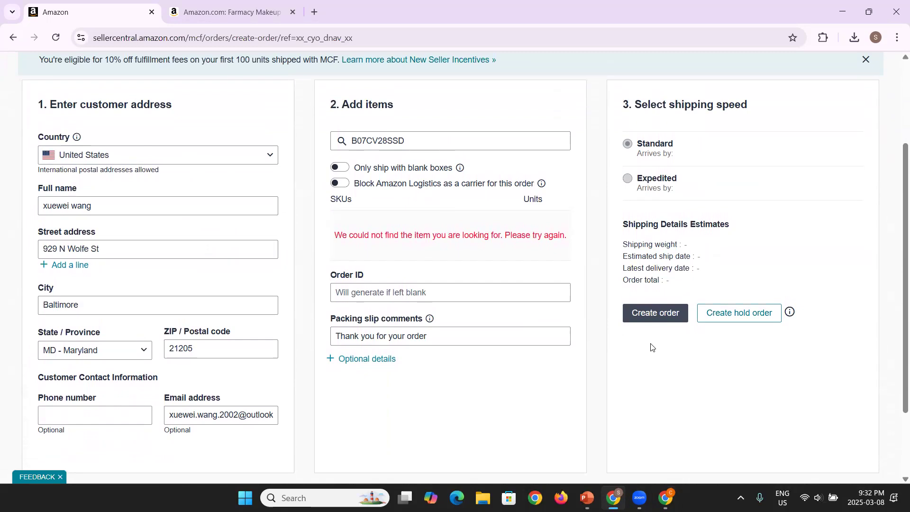
left_click(666, 497)
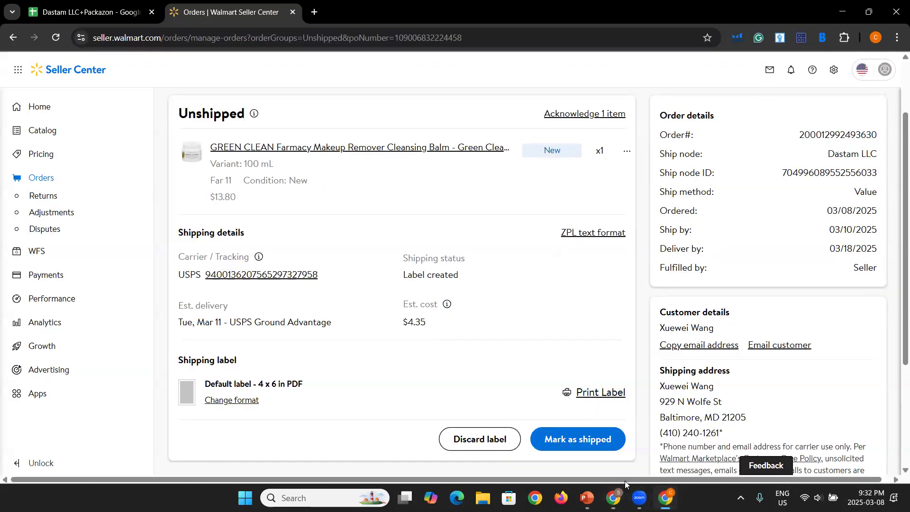
Step: Cycle through the Amazon form and Zoom meeting to PowerPoint's Wholesale Batch 19 slide 10
left_click(613, 497)
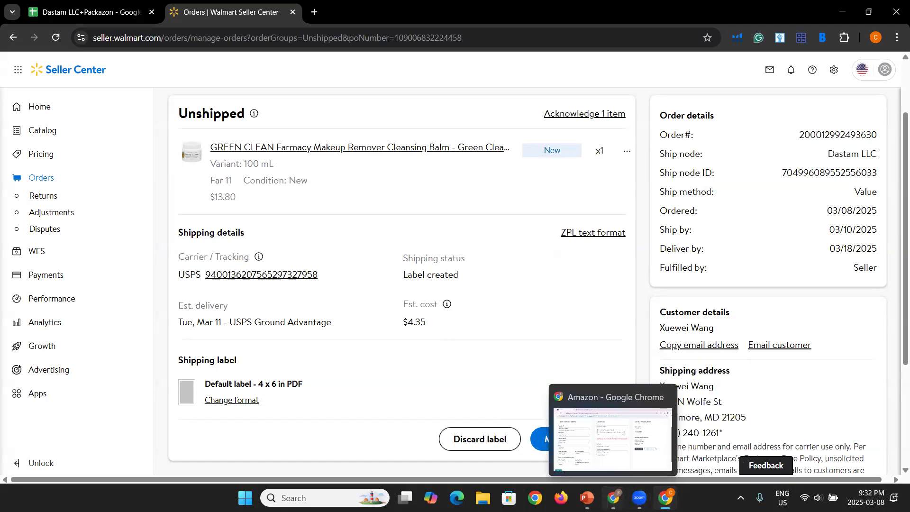
left_click(688, 448)
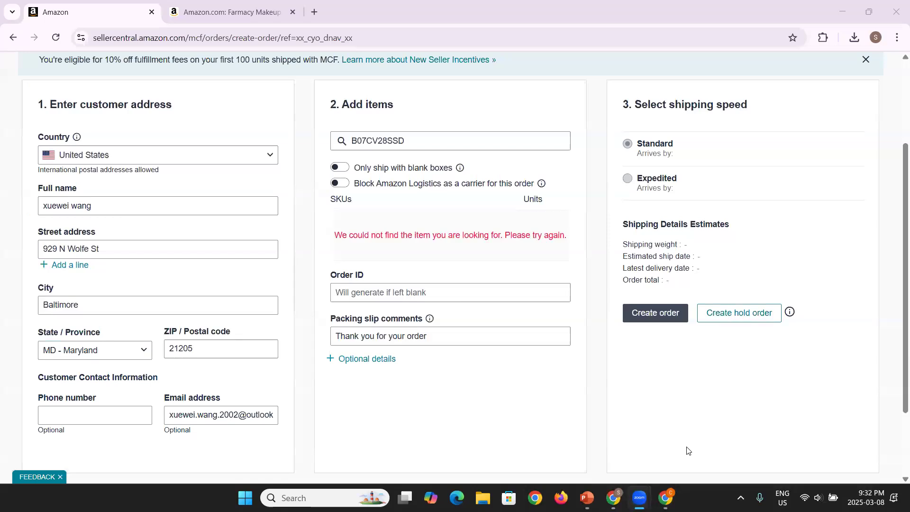
left_click(598, 363)
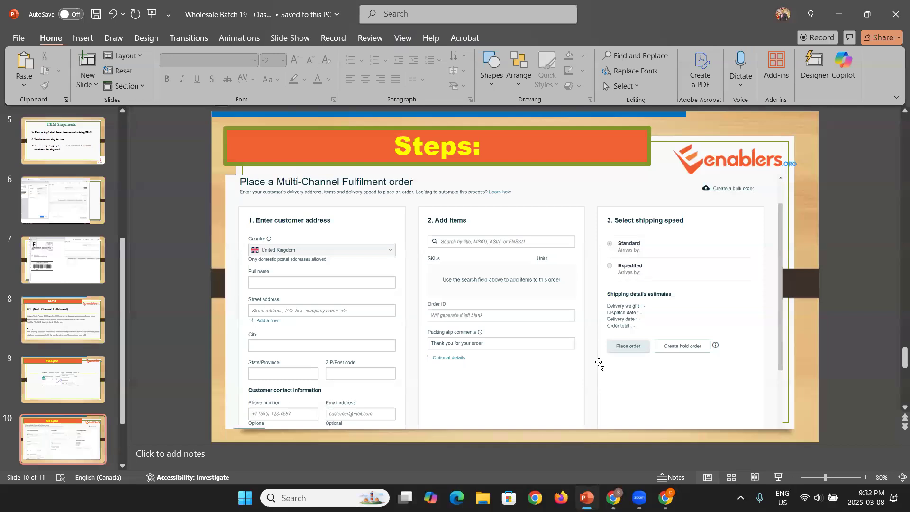
scroll(599, 363, "up", 5)
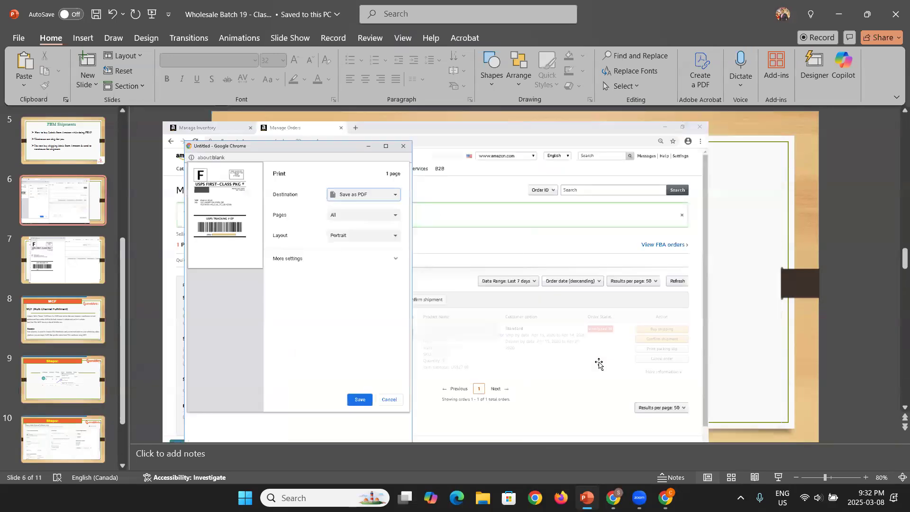
scroll(599, 364, "up", 2)
scroll(599, 363, "down", 1)
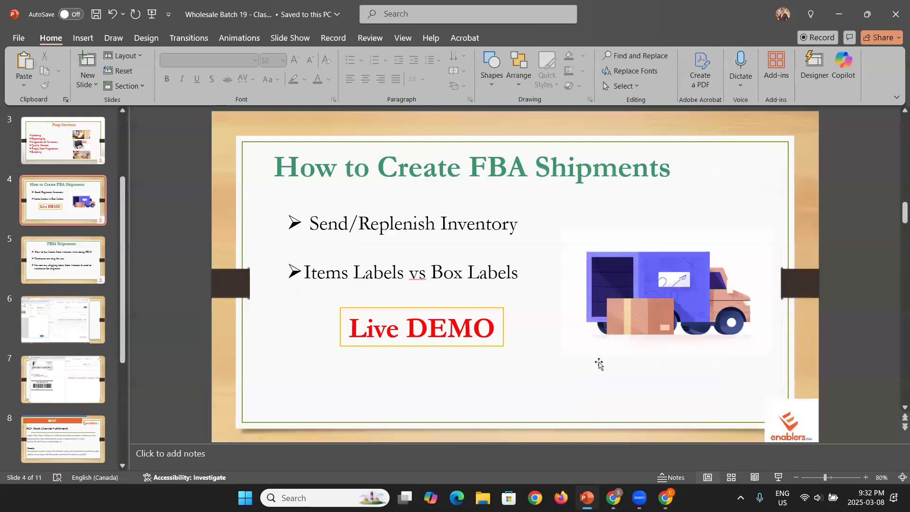
scroll(598, 364, "down", 5)
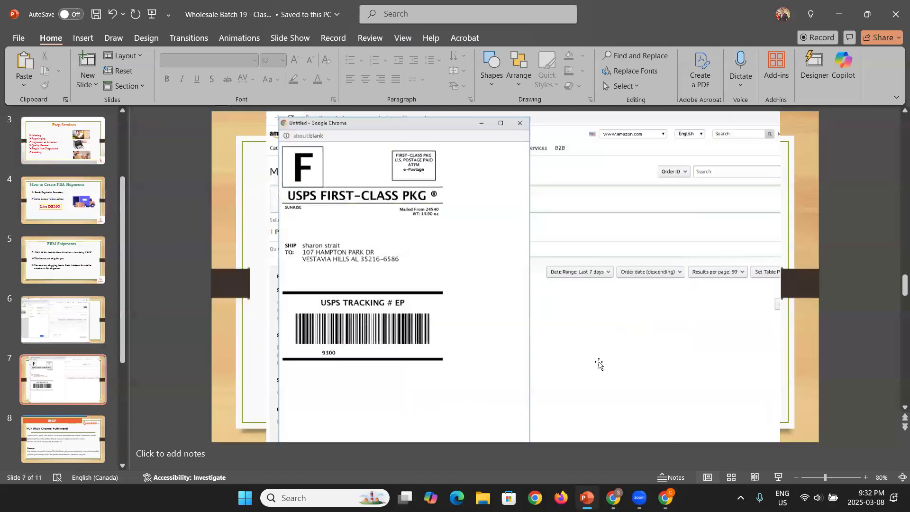
scroll(598, 364, "down", 2)
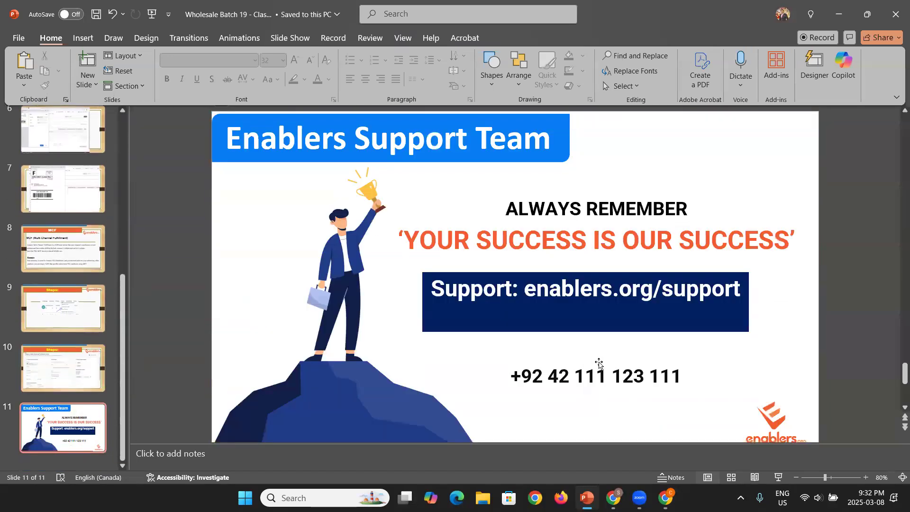
scroll(599, 364, "up", 1)
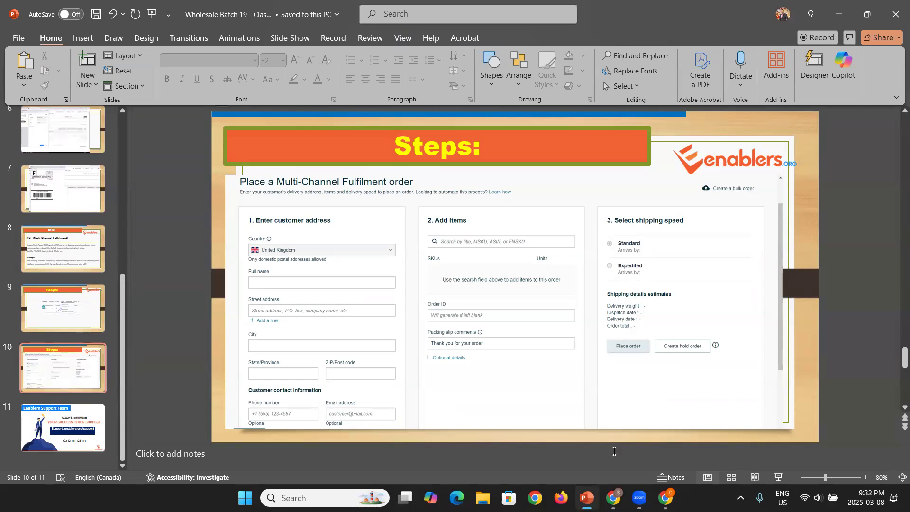
left_click(612, 498)
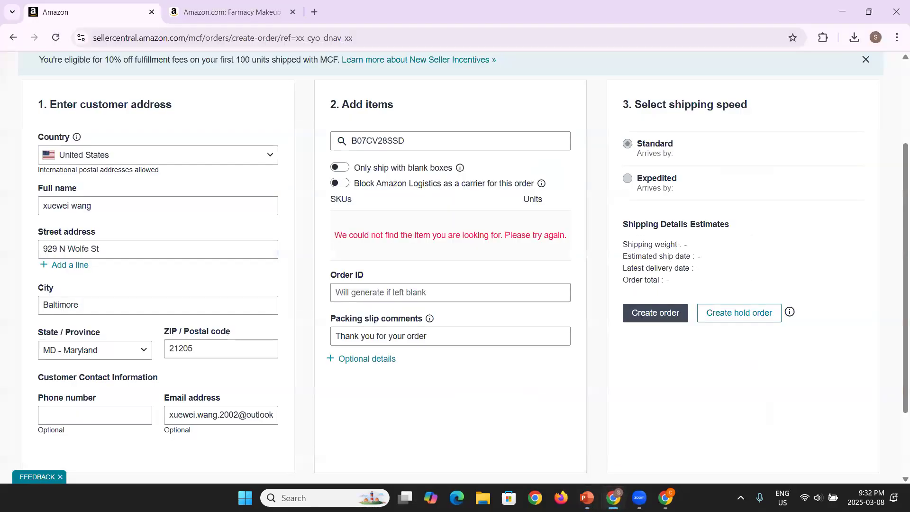
left_click(613, 498)
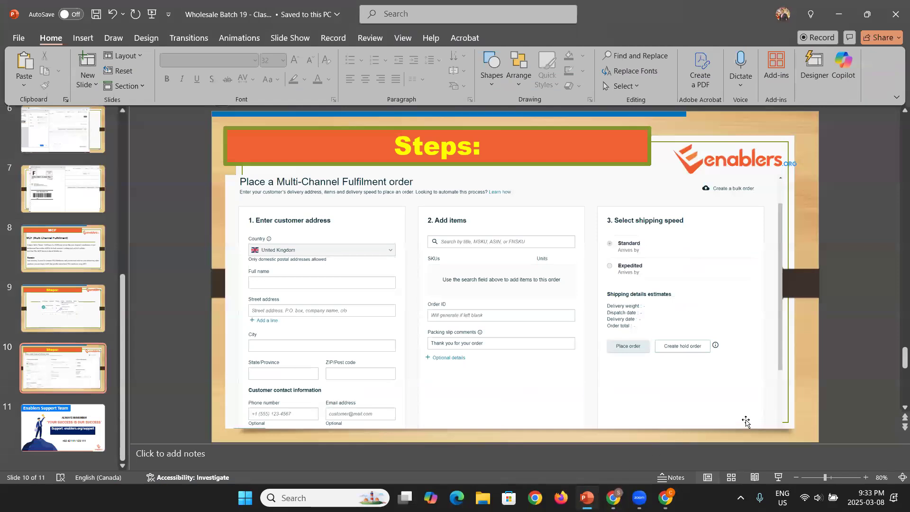